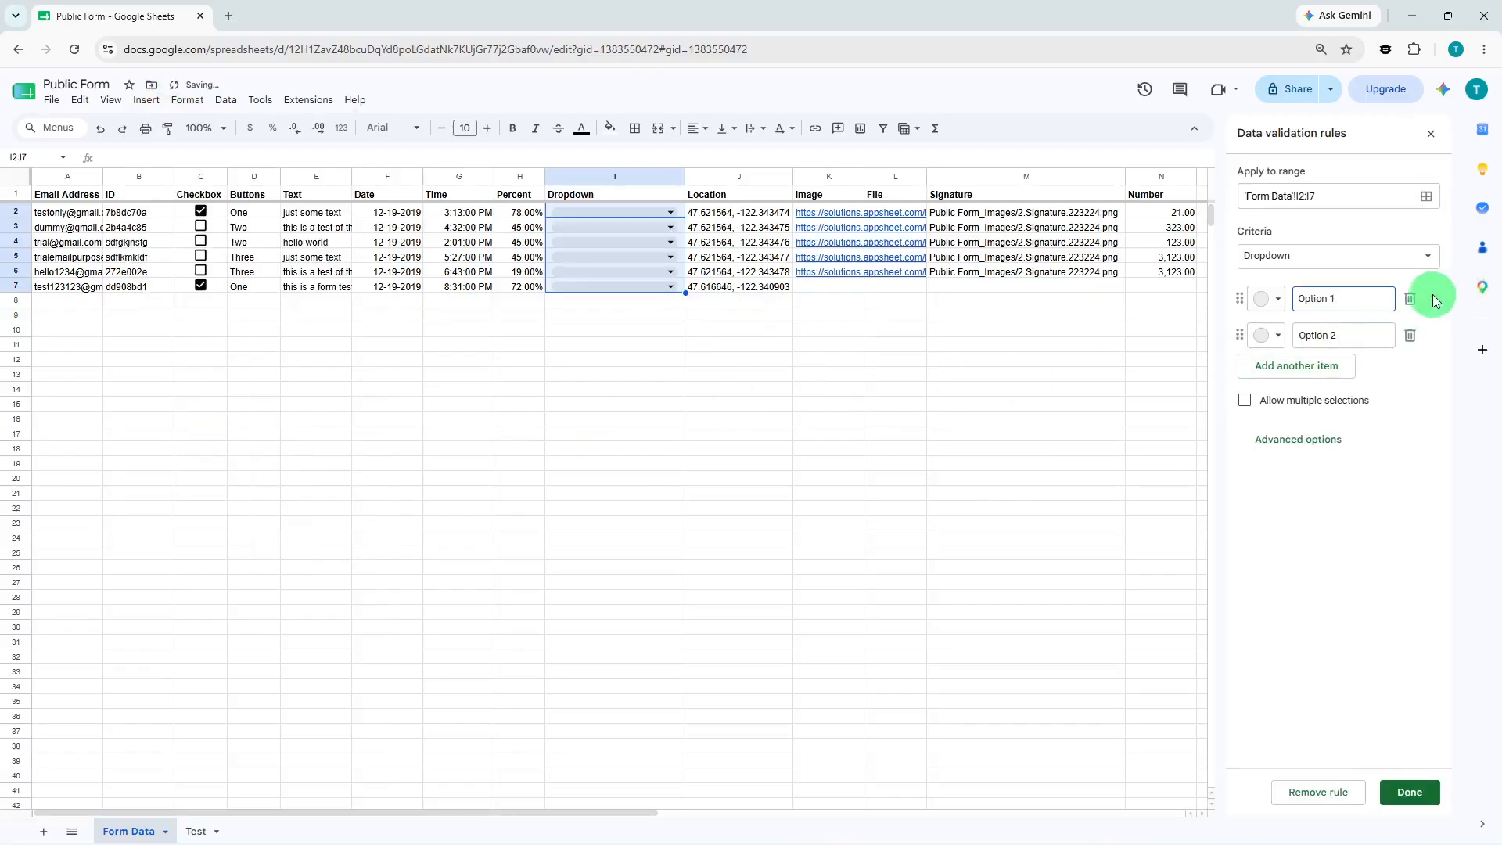
Name the first dropdown item in the validation rule for I2:I7 "Not Started".
left_click(1384, 310)
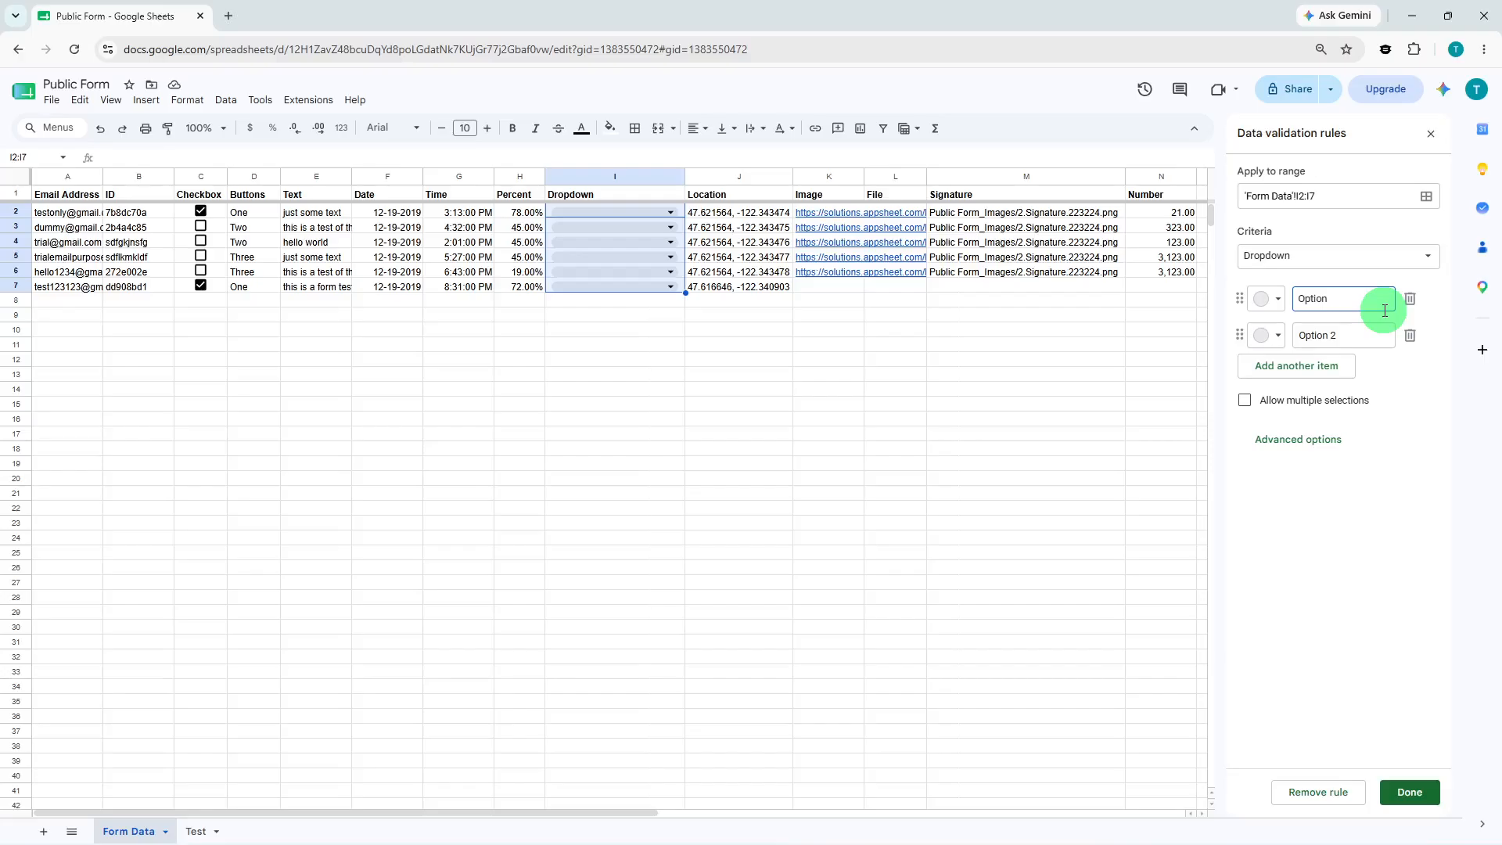
key("BackSpace")
key("BackSpace")
key("BackSpace")
key("BackSpace")
key("BackSpace")
key("BackSpace")
key("BackSpace")
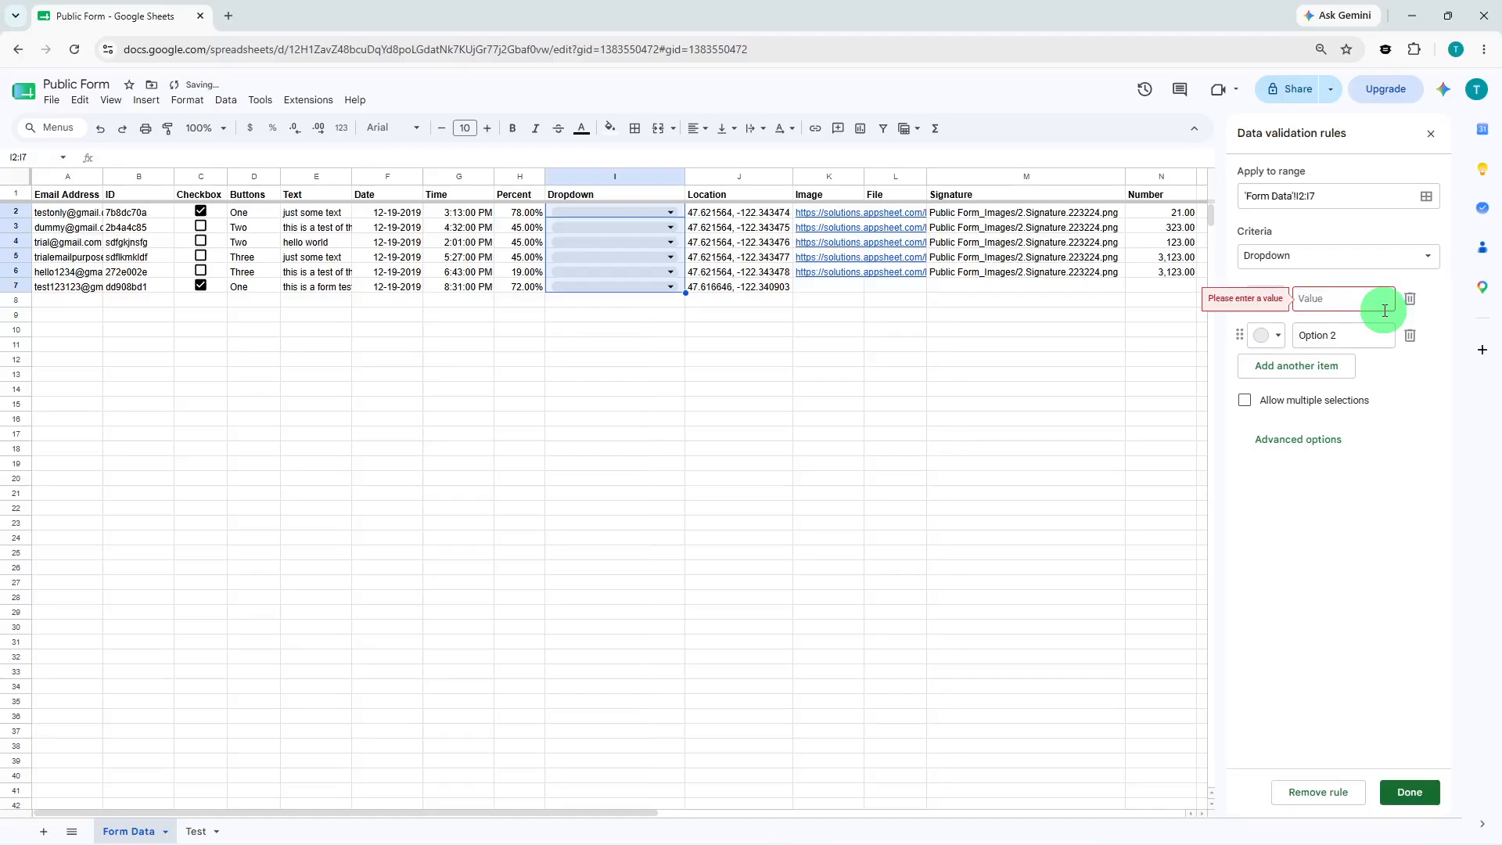
type("Not ")
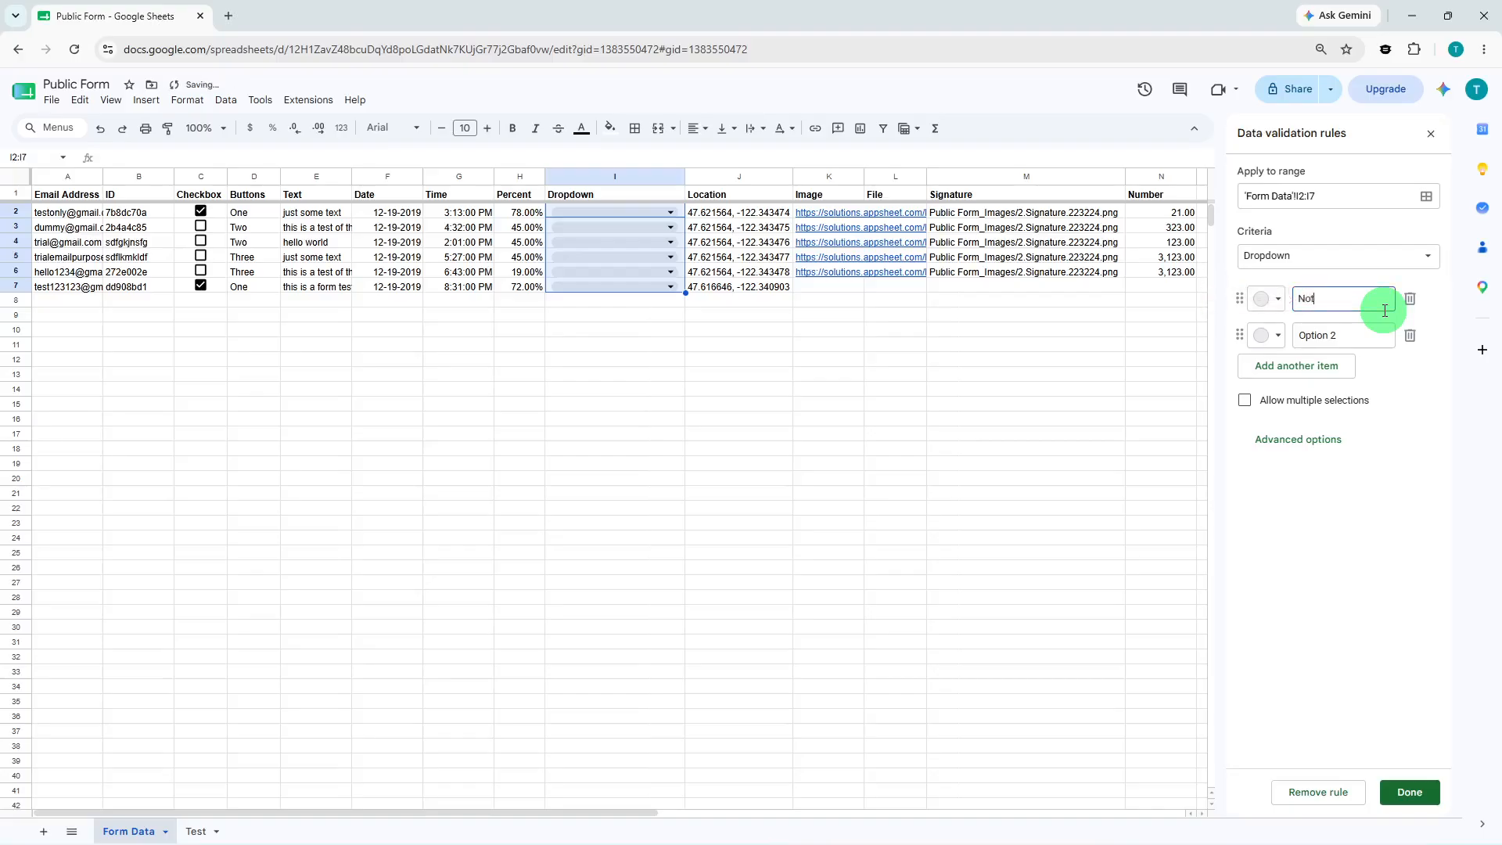
type("Sat")
key("BackSpace")
key("BackSpace")
type("tarted")
Rename the second dropdown item "In progress" and add a third item named "Complete".
left_click(1375, 345)
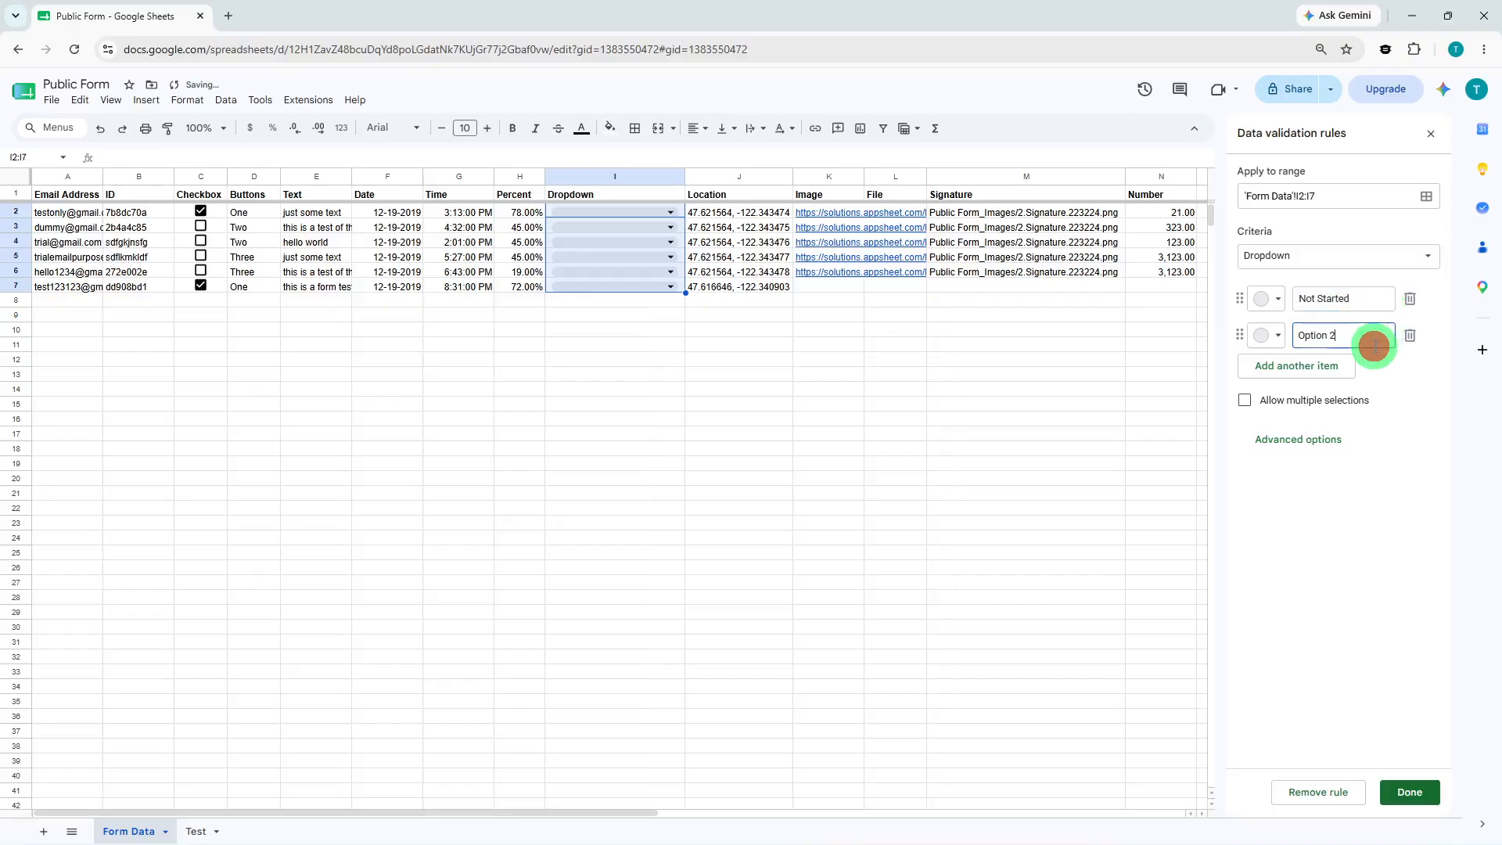
double_click(1375, 346)
triple_click(1375, 346)
key("BackSpace")
type("In progress")
left_click(1338, 374)
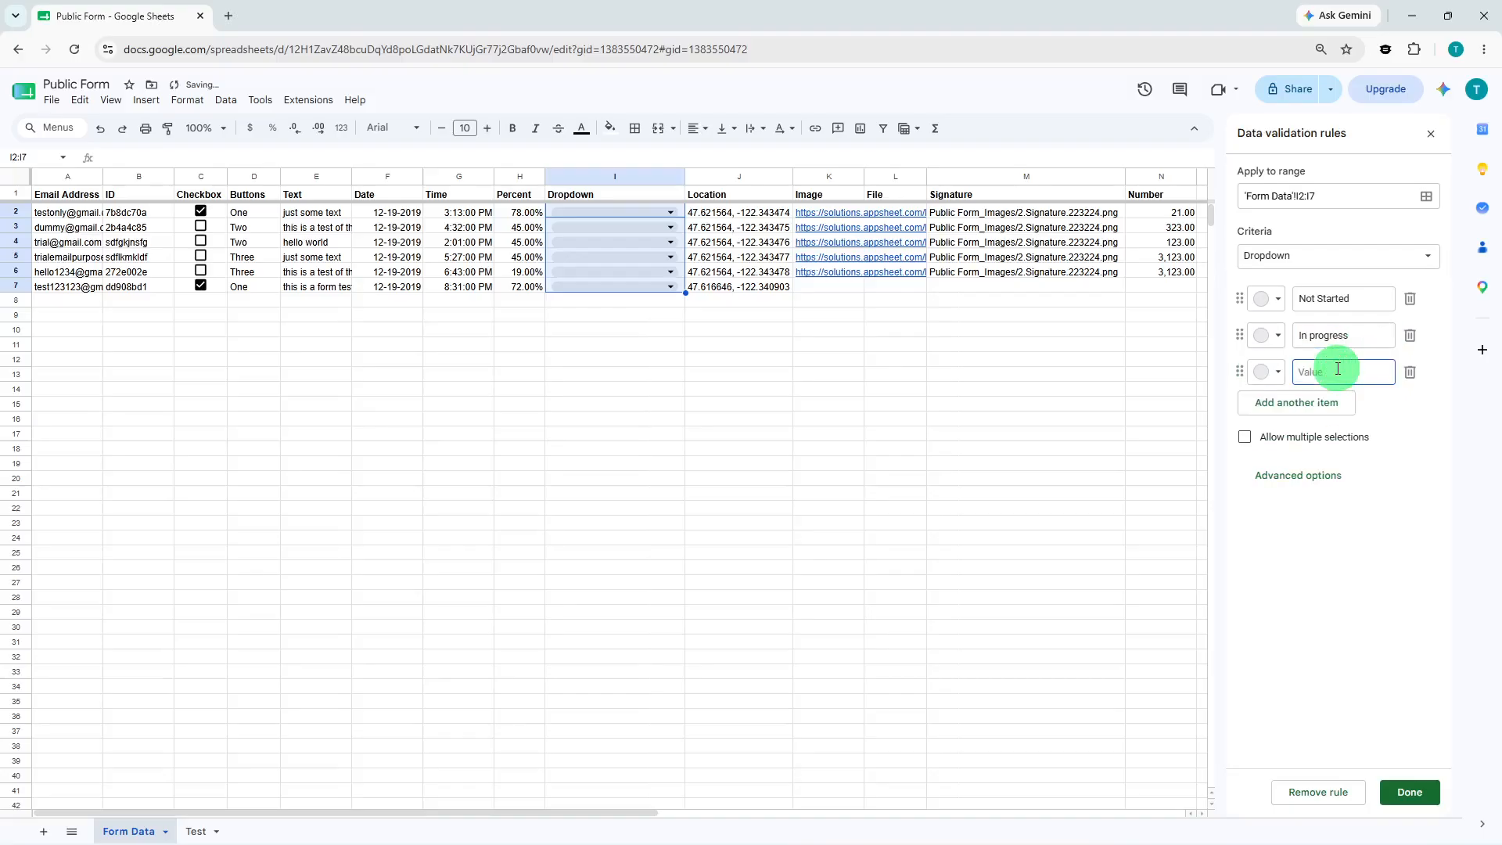
type("Complete")
Color the dropdown items light red for Not Started, light yellow for In progress and light green for Complete.
left_click(1278, 308)
left_click(1316, 374)
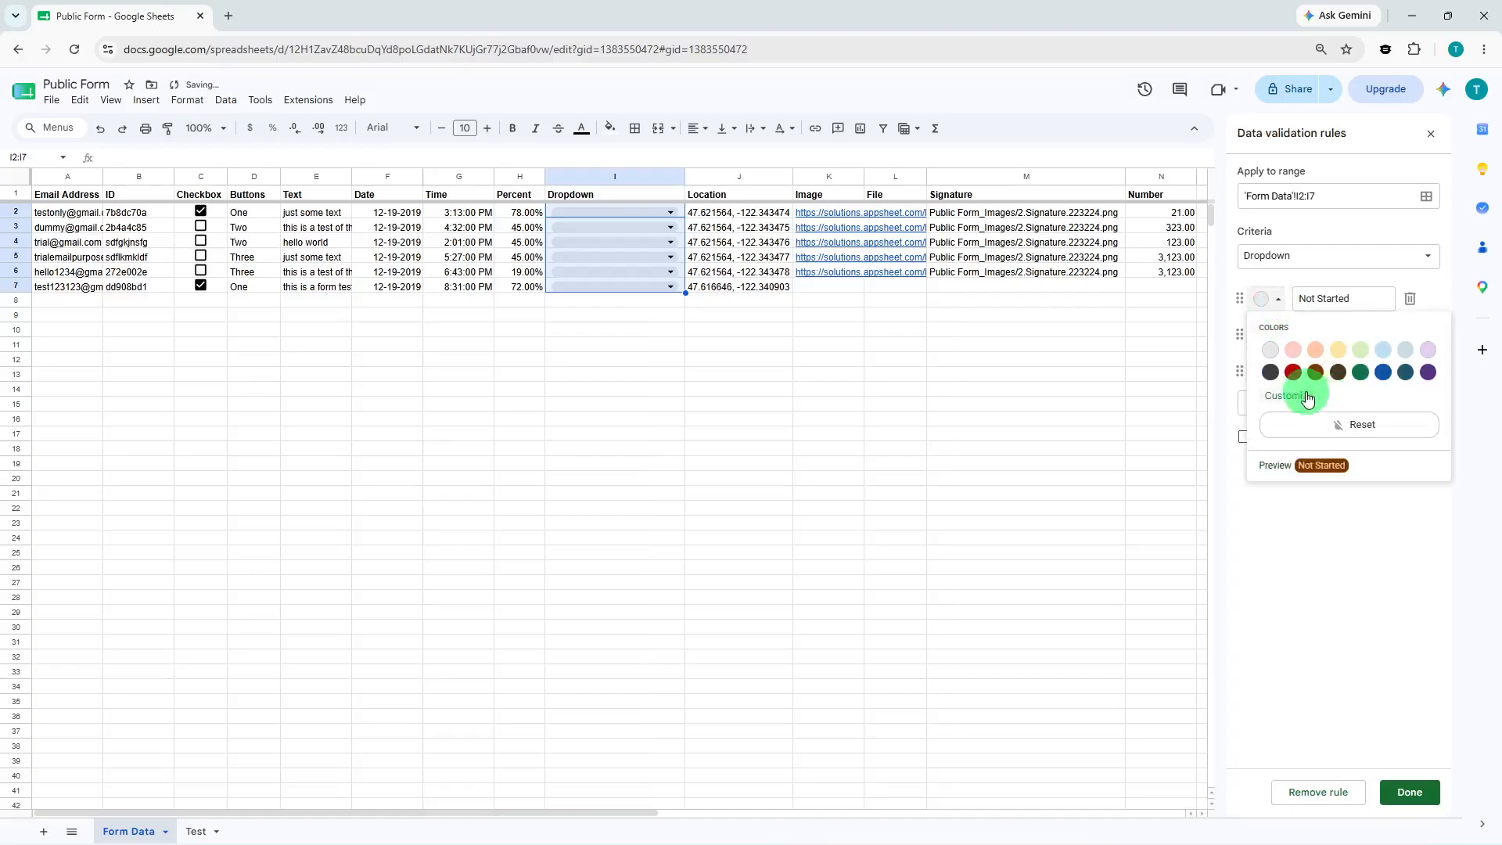
left_click(1293, 350)
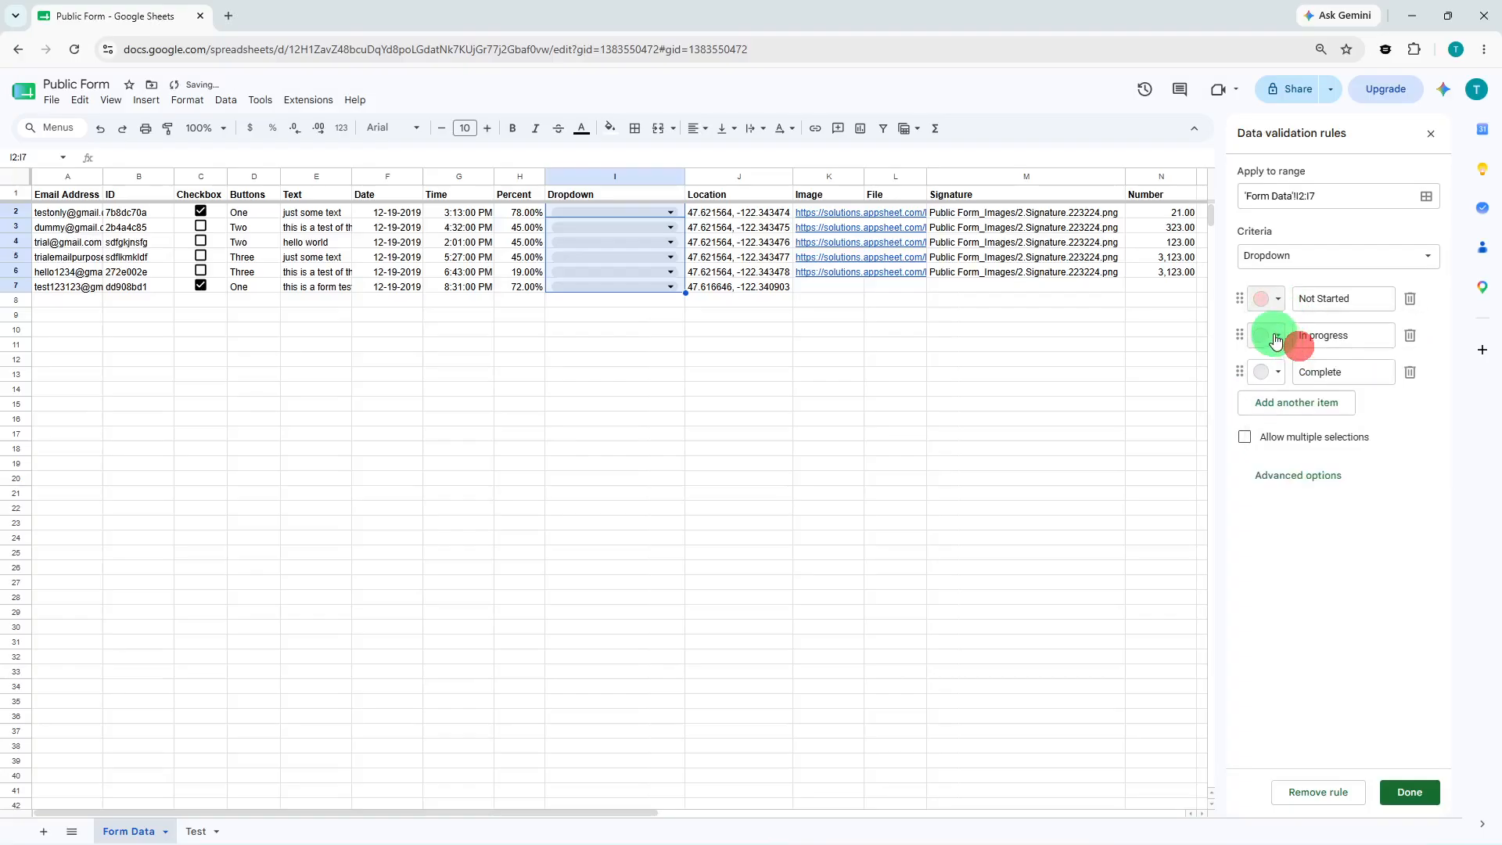
left_click(1276, 340)
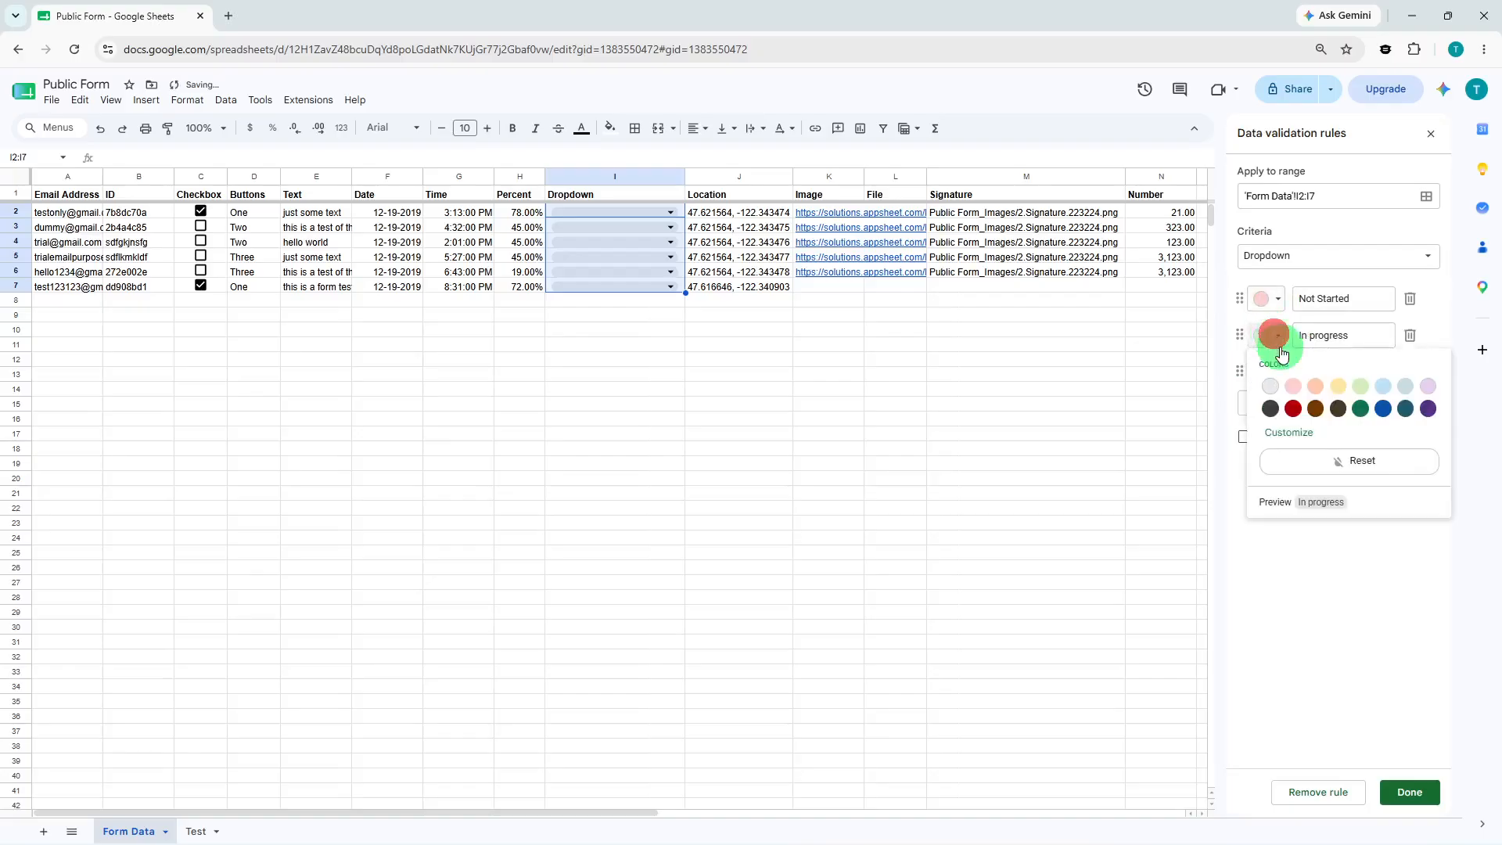
left_click(1335, 385)
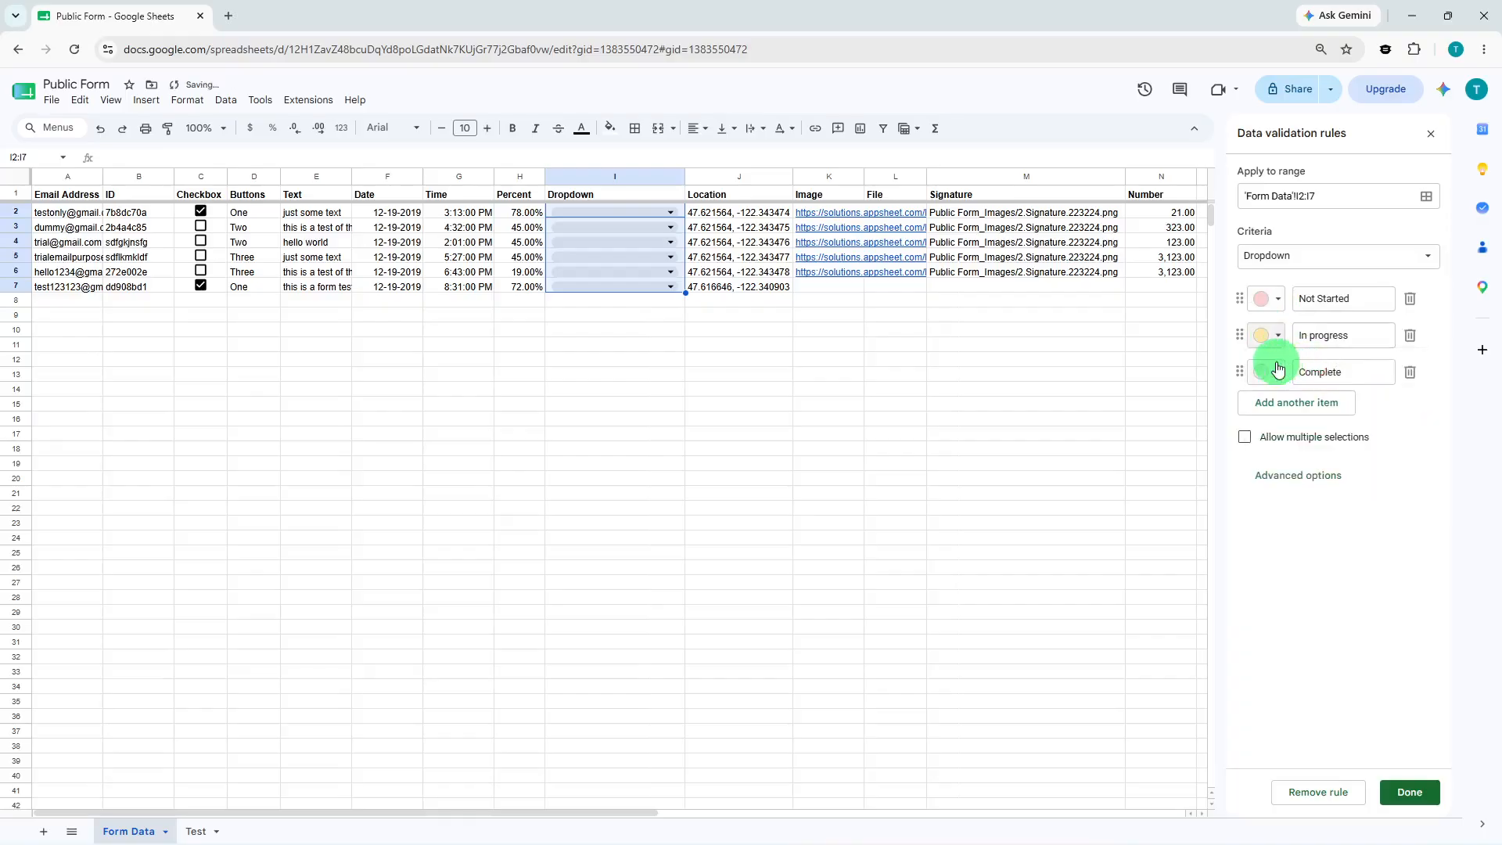
left_click(1278, 369)
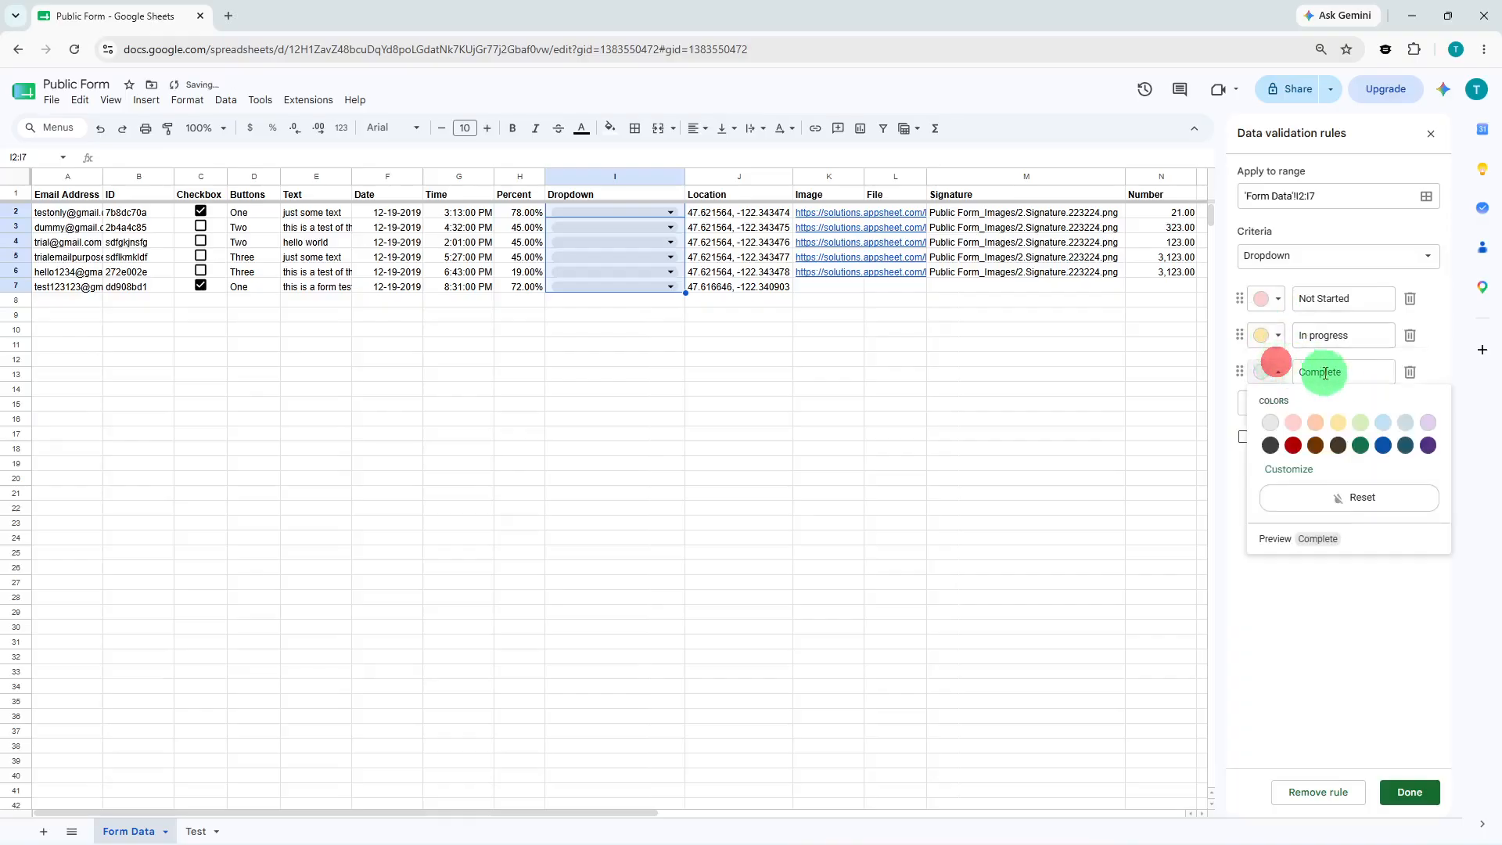
left_click(1359, 425)
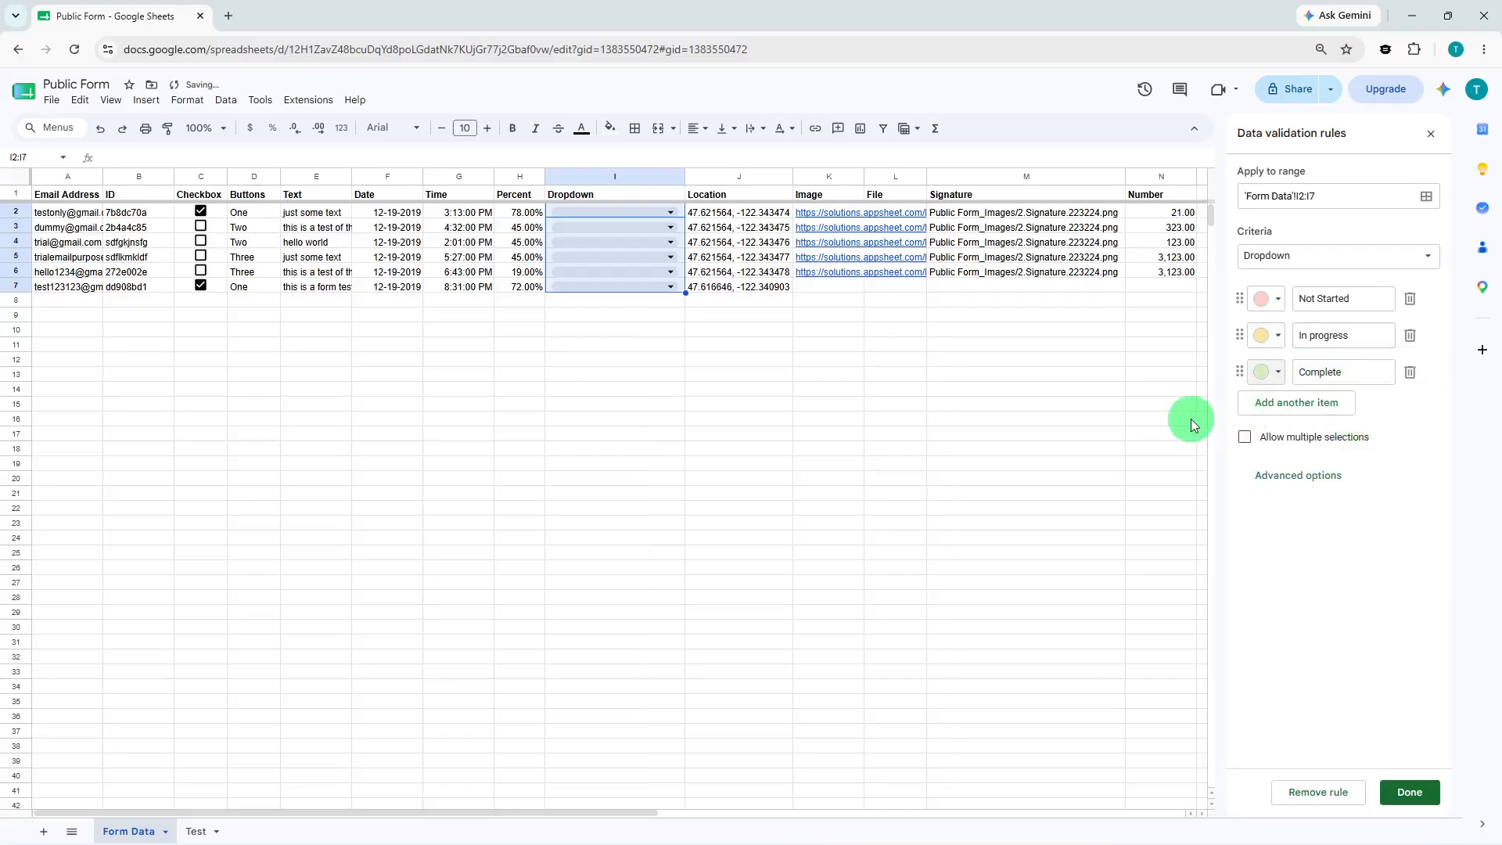
Set the Dropdown column to In progress in I2, Not Started in I3 and Complete in I4.
left_click(656, 216)
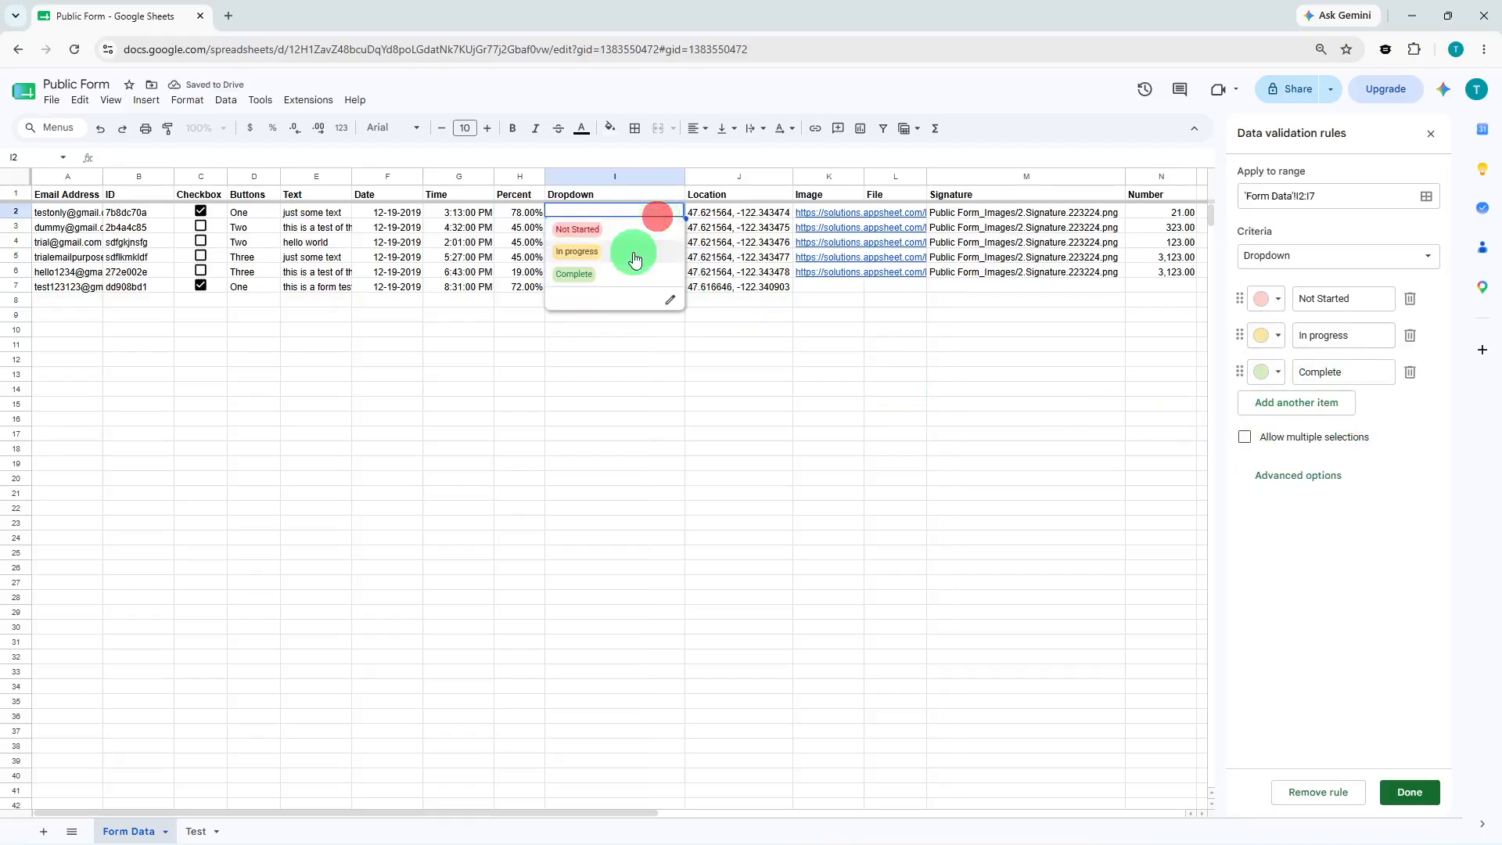
left_click(634, 258)
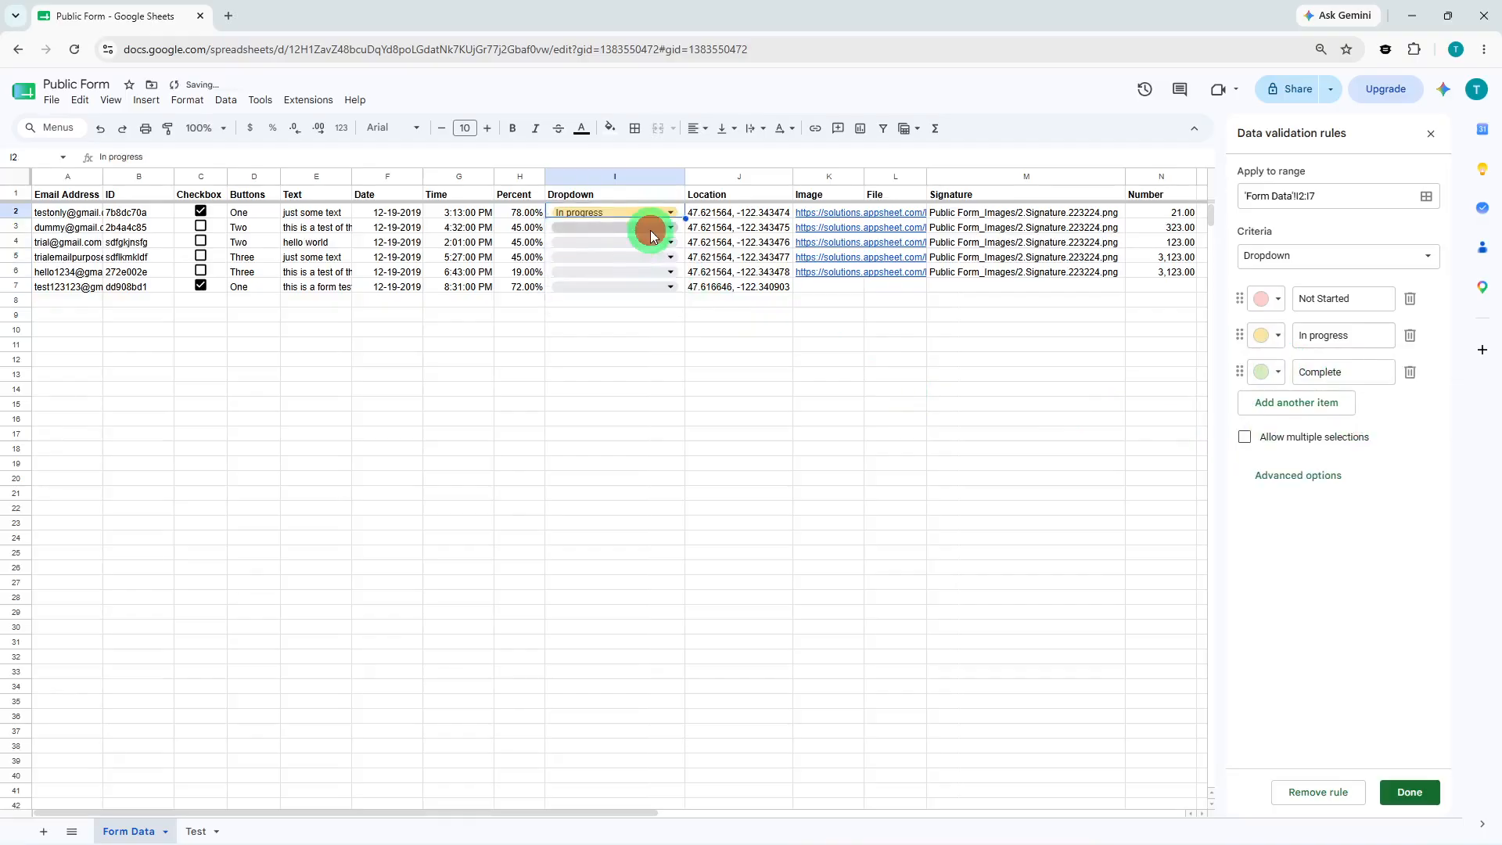
left_click(650, 230)
left_click(641, 248)
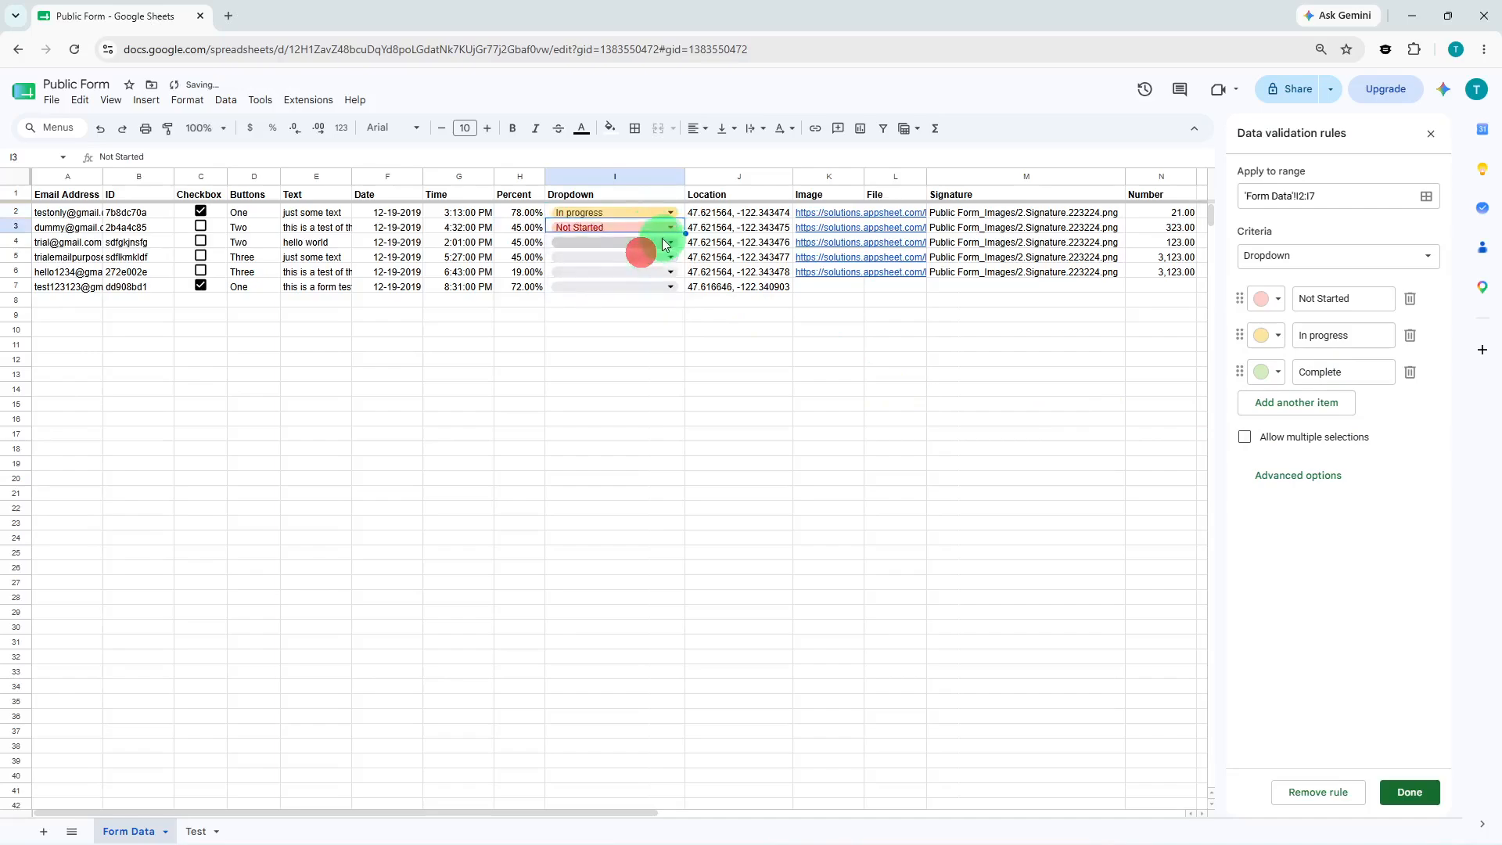
left_click(659, 242)
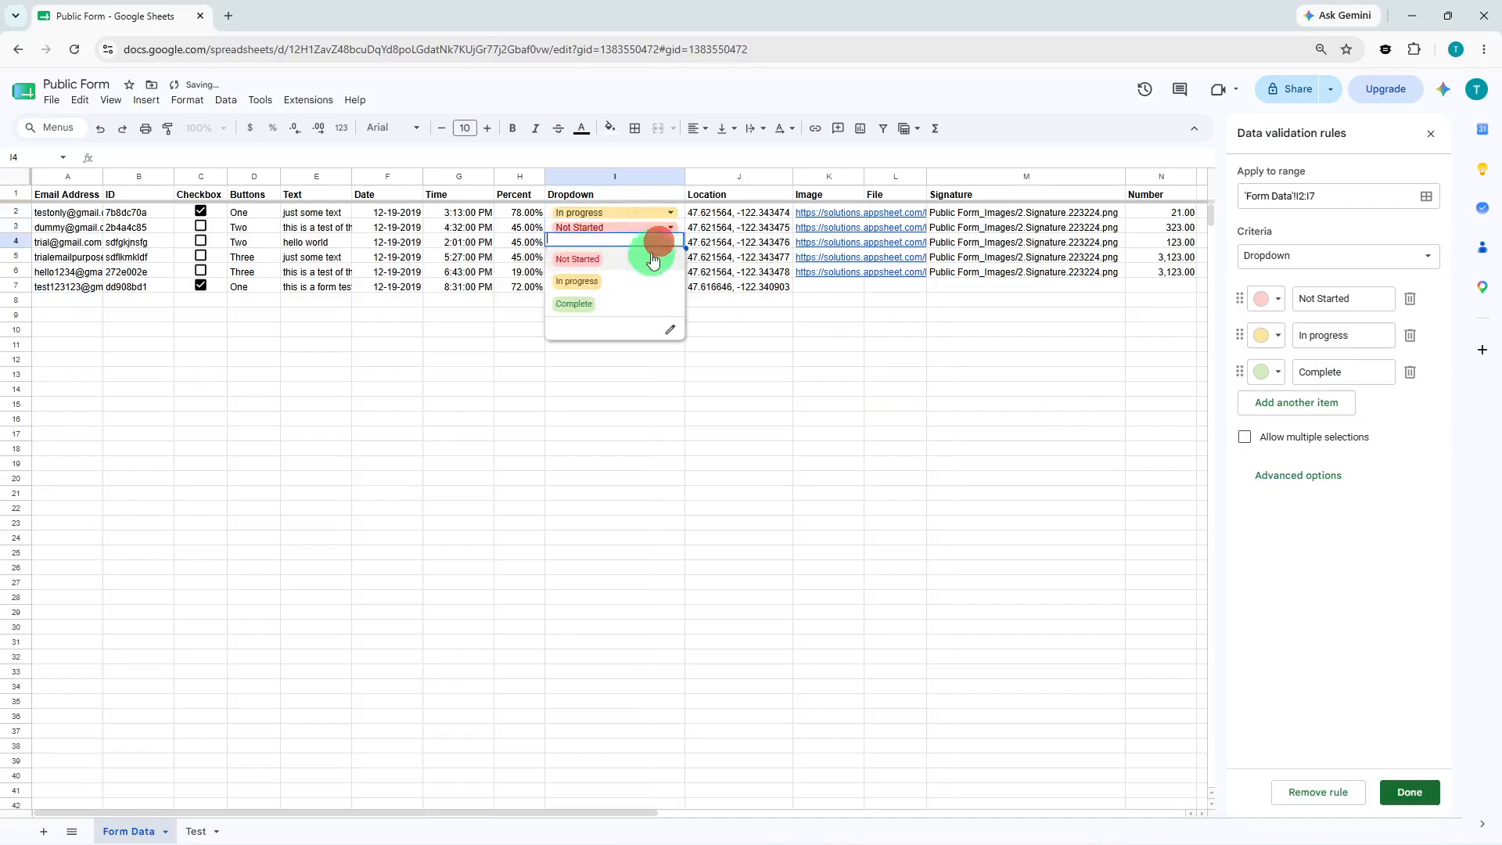
left_click(633, 302)
Set the Dropdown column to In progress in I5, Not Started in I6 and Complete in I7.
left_click(665, 259)
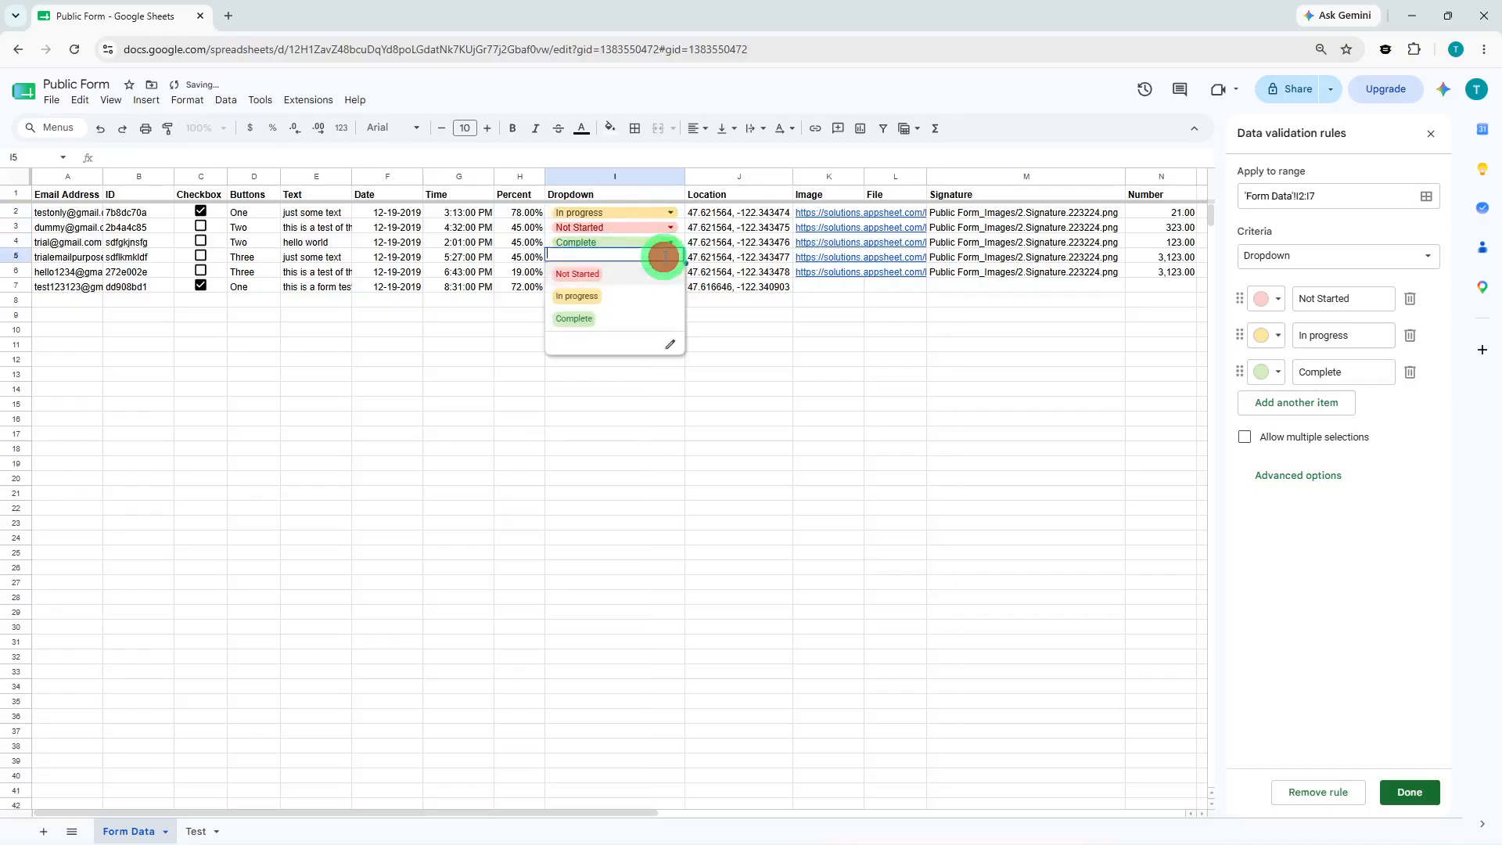
left_click(650, 298)
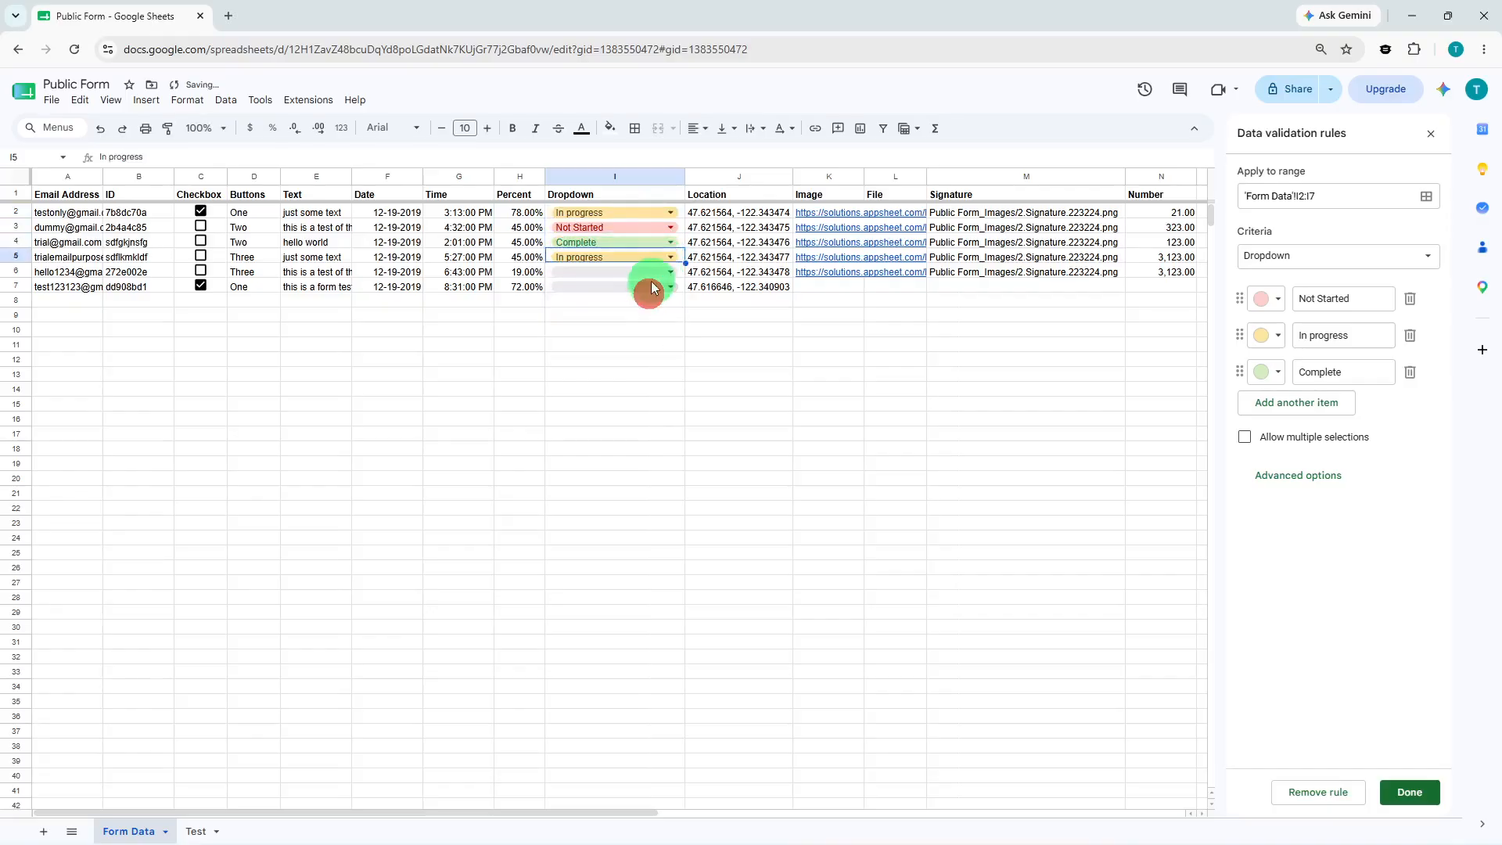
left_click(654, 274)
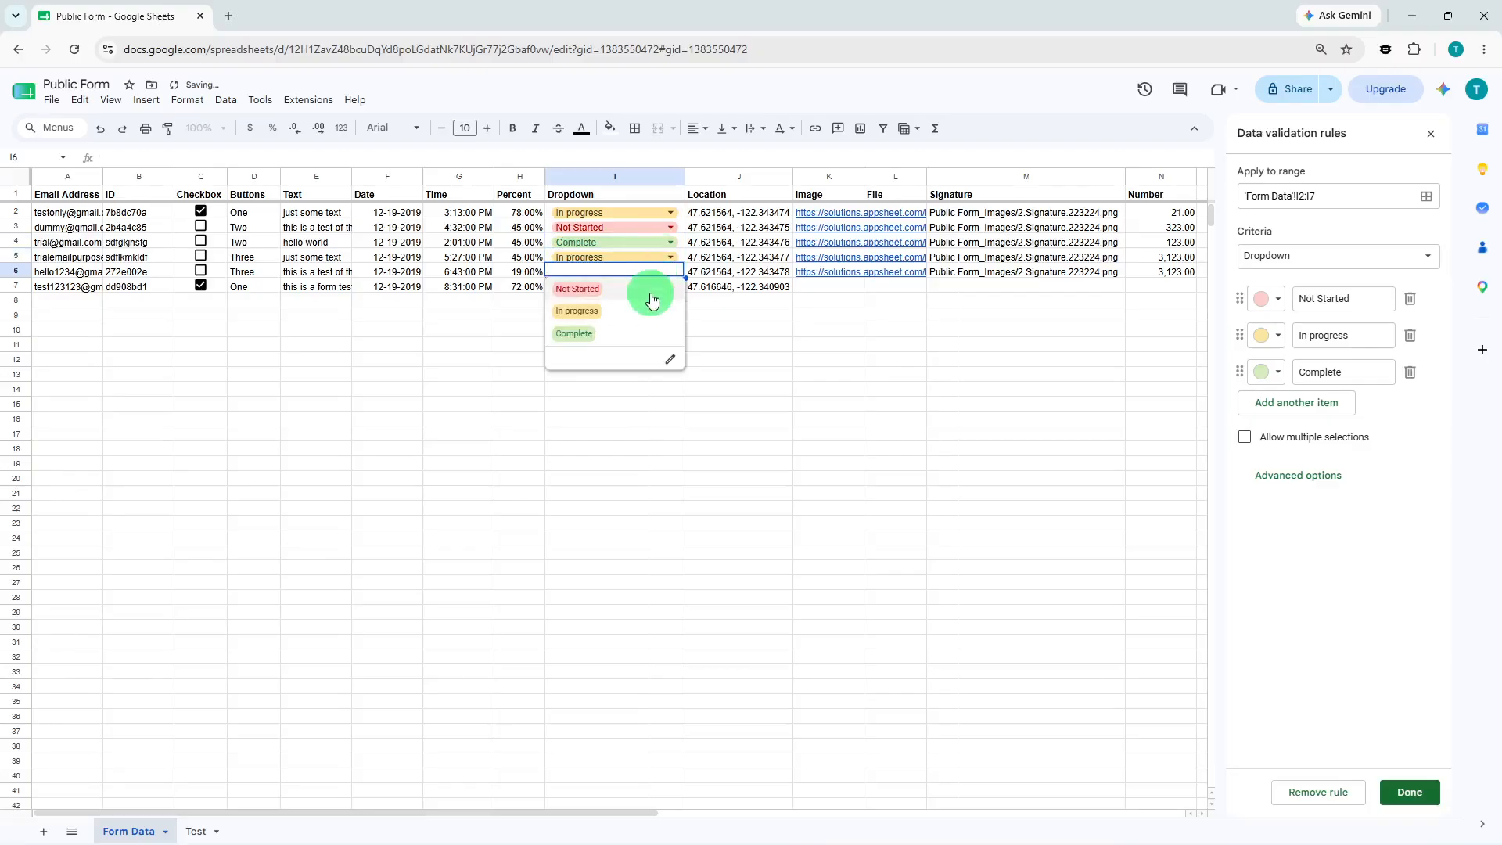
left_click(651, 293)
left_click(662, 288)
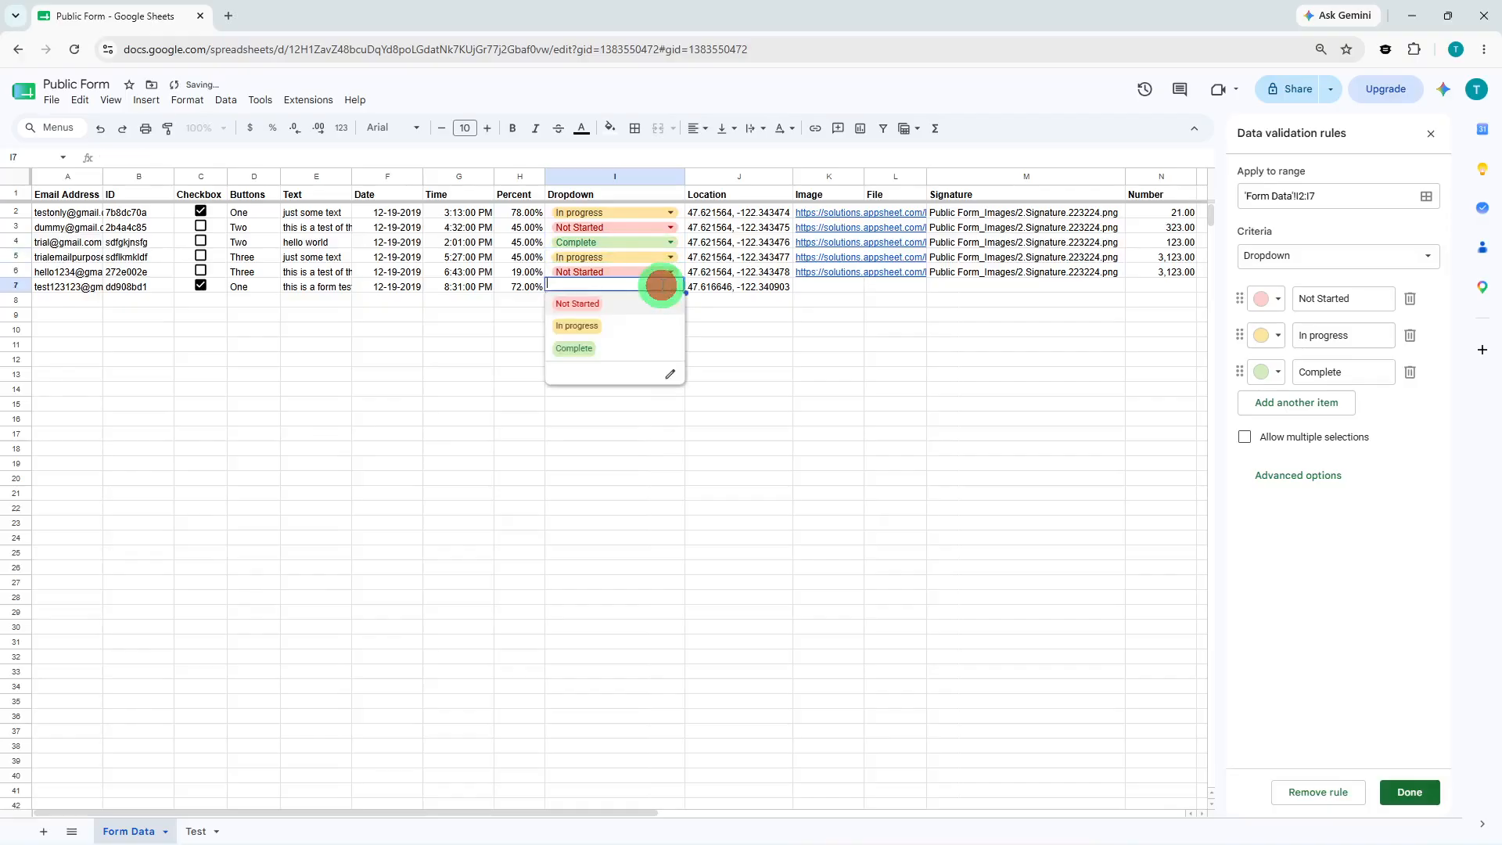
left_click(633, 348)
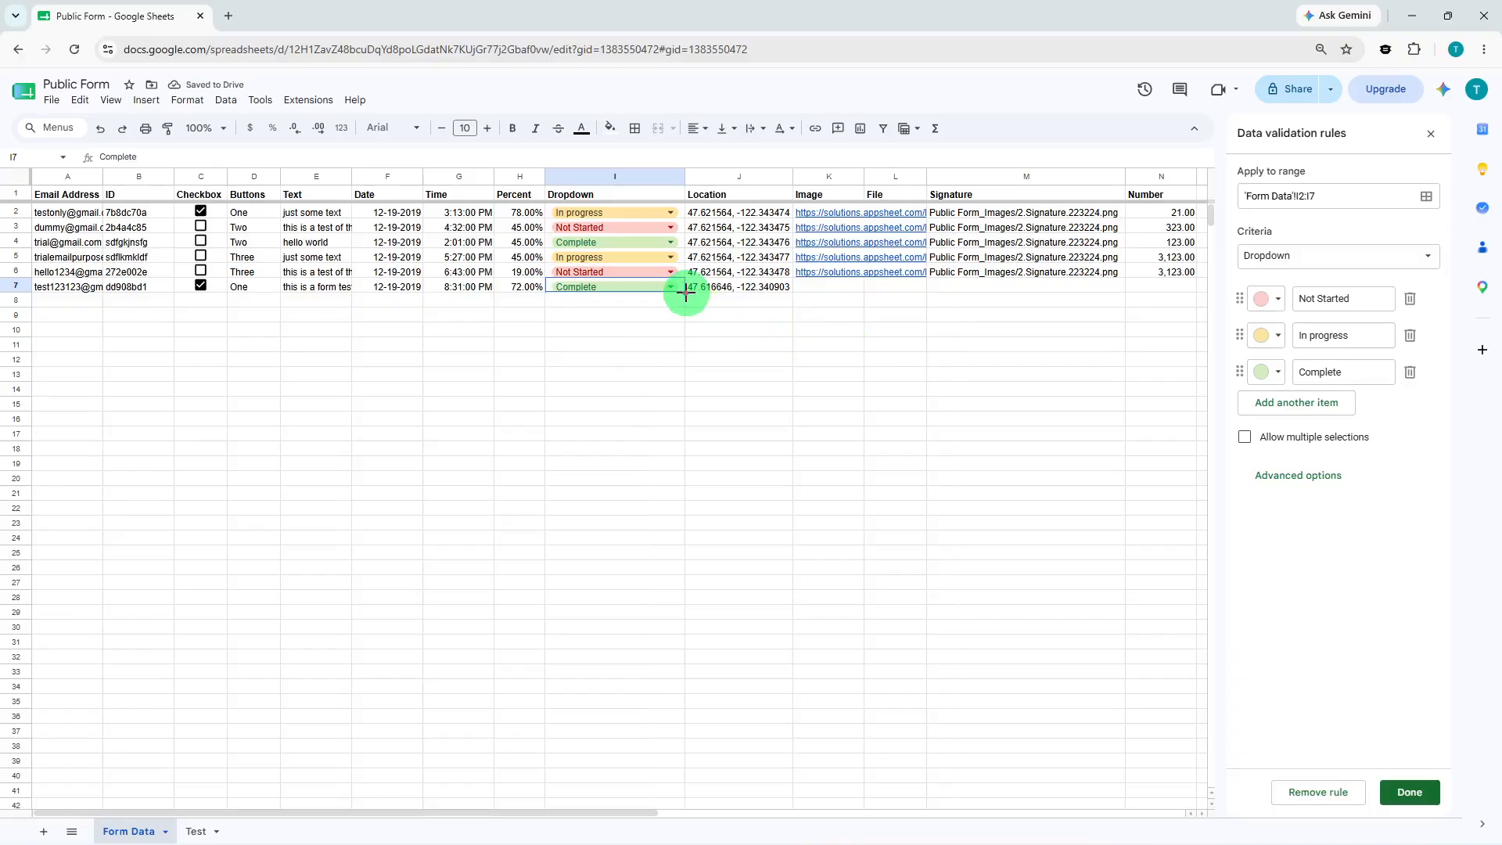
Fill the Complete dropdown from I7 down to I10 and finish editing the validation rule.
left_click_drag(686, 292, 671, 333)
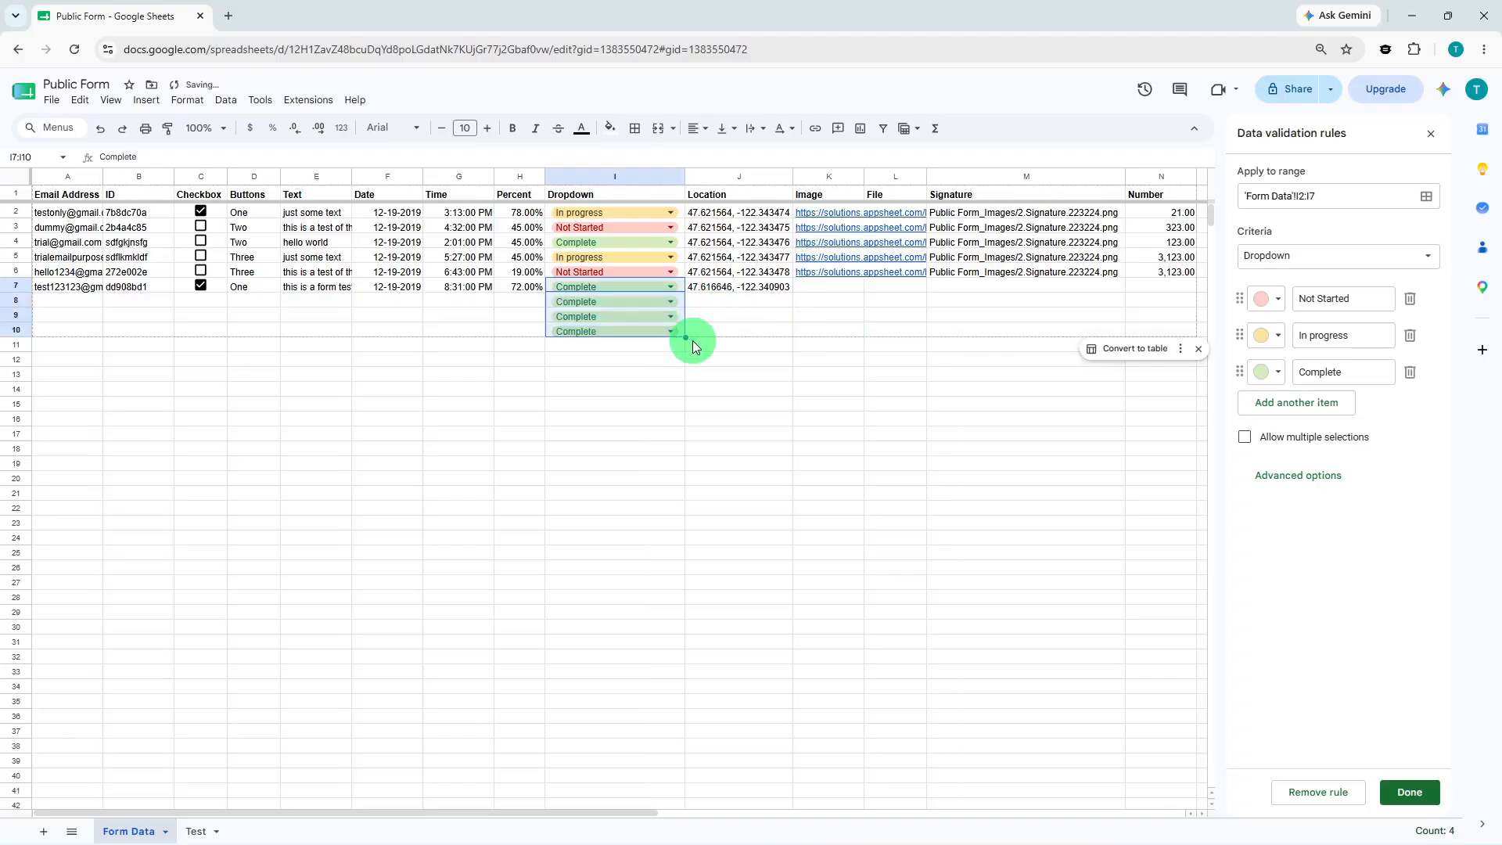
left_click(701, 350)
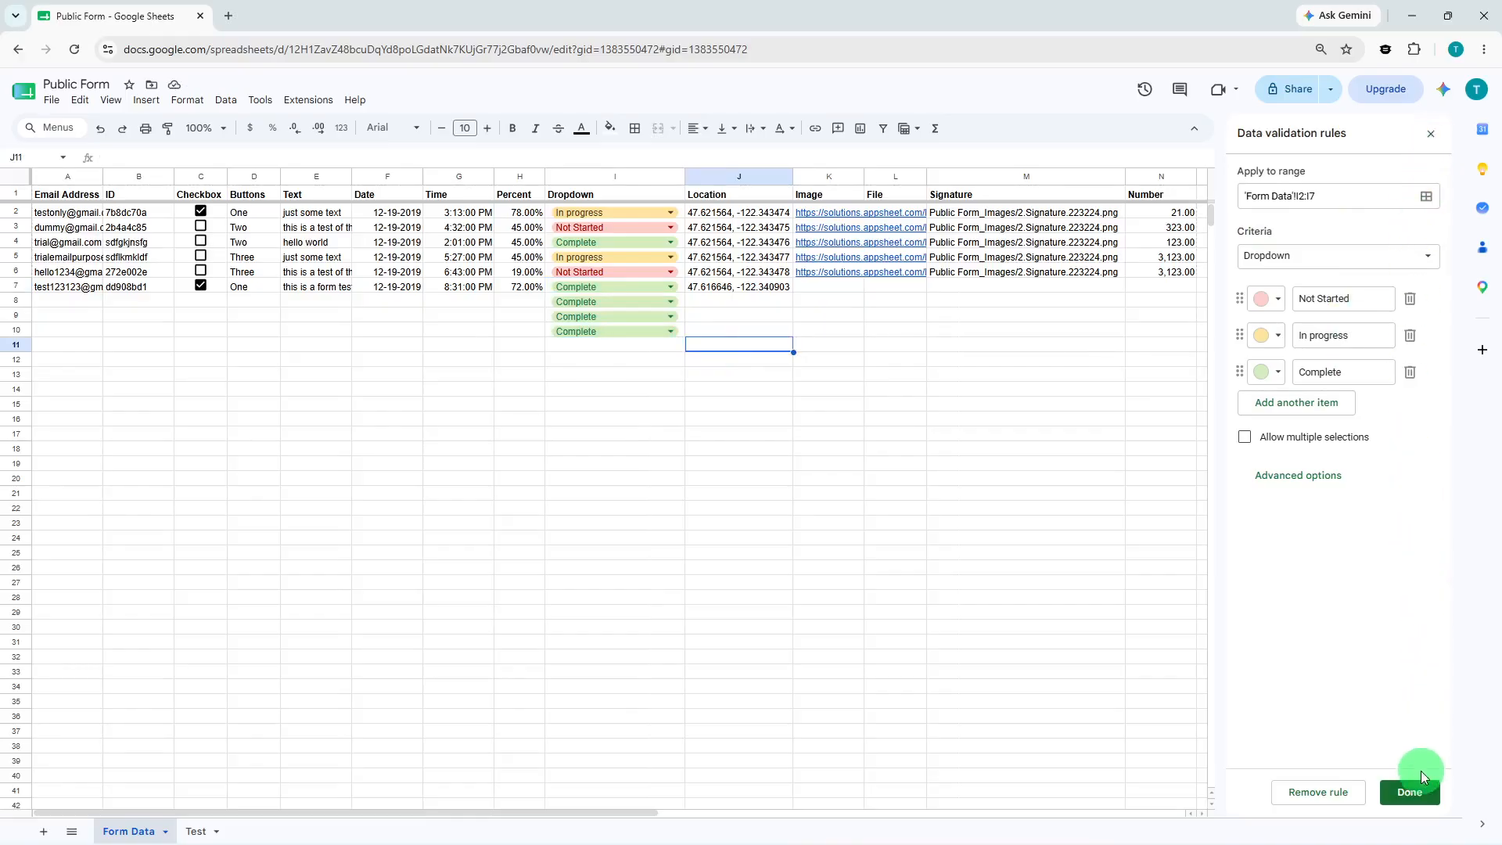
left_click(1418, 793)
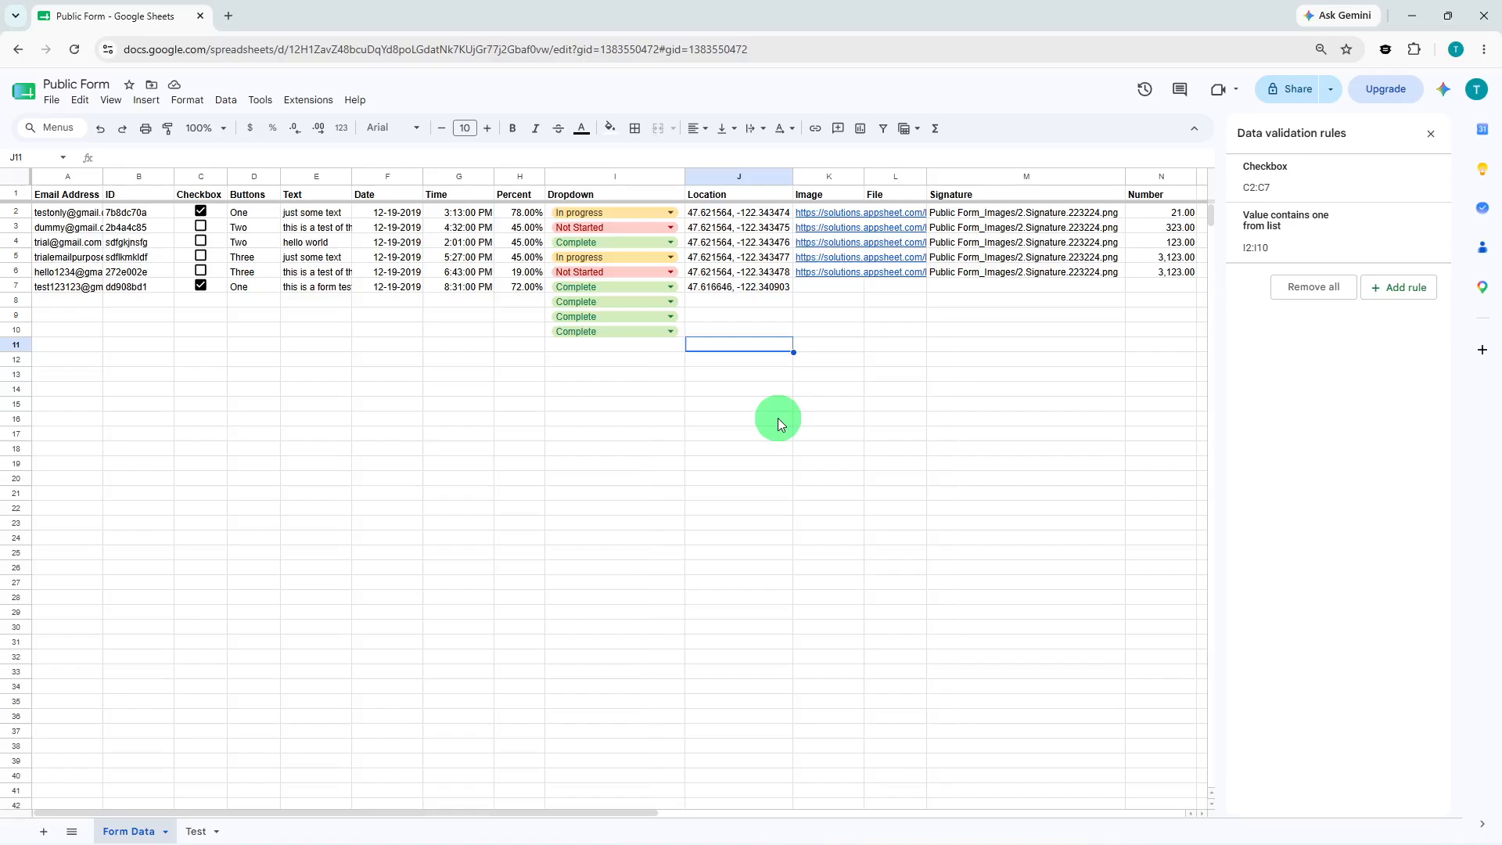
Reopen the list validation rule for I2:I10 to check its range and items, and return to the rules list.
left_click(1273, 239)
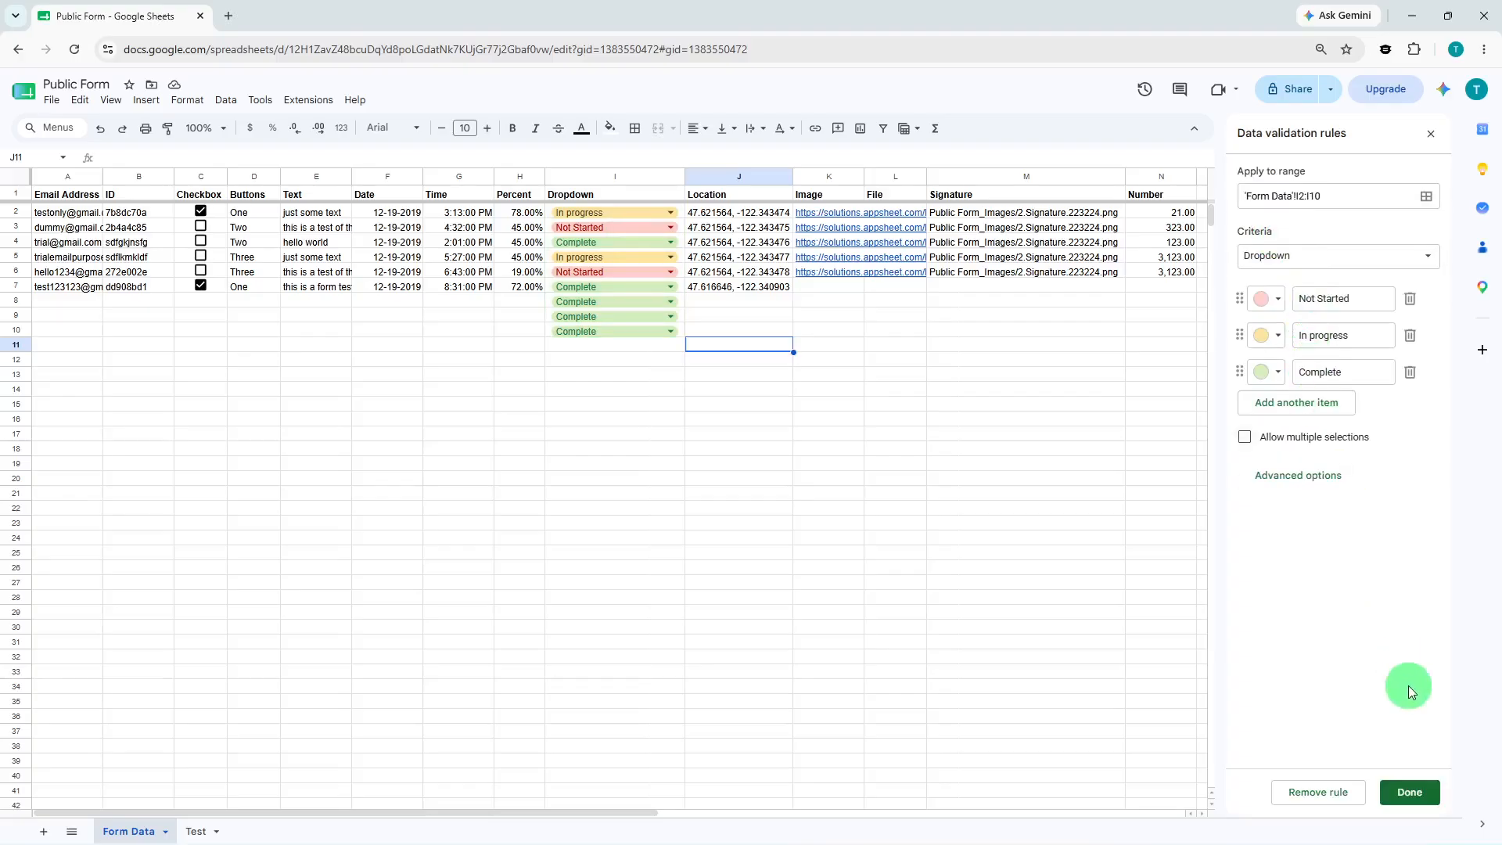
left_click(1431, 796)
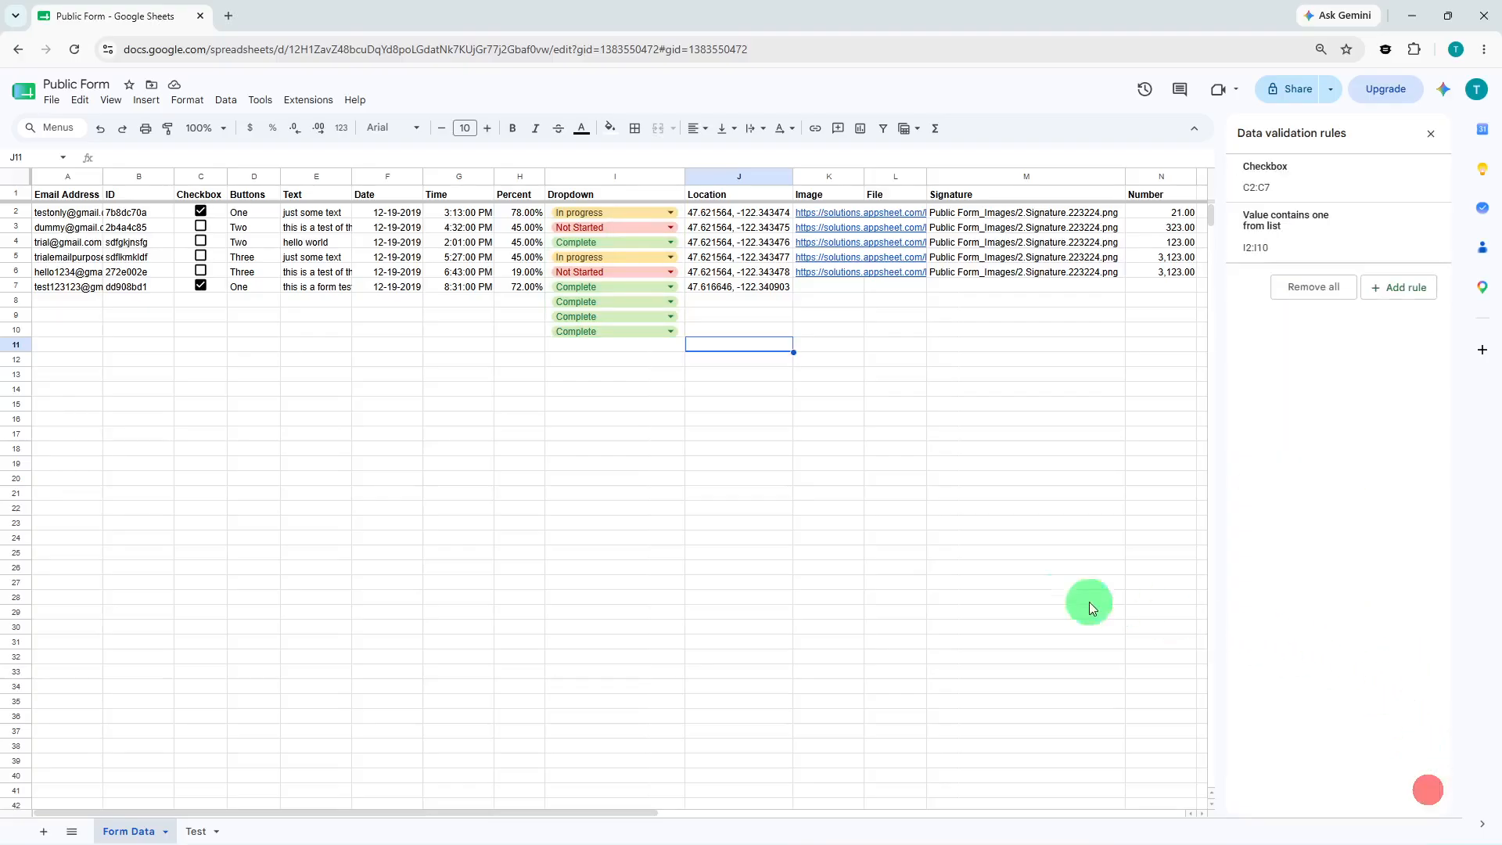
left_click(623, 419)
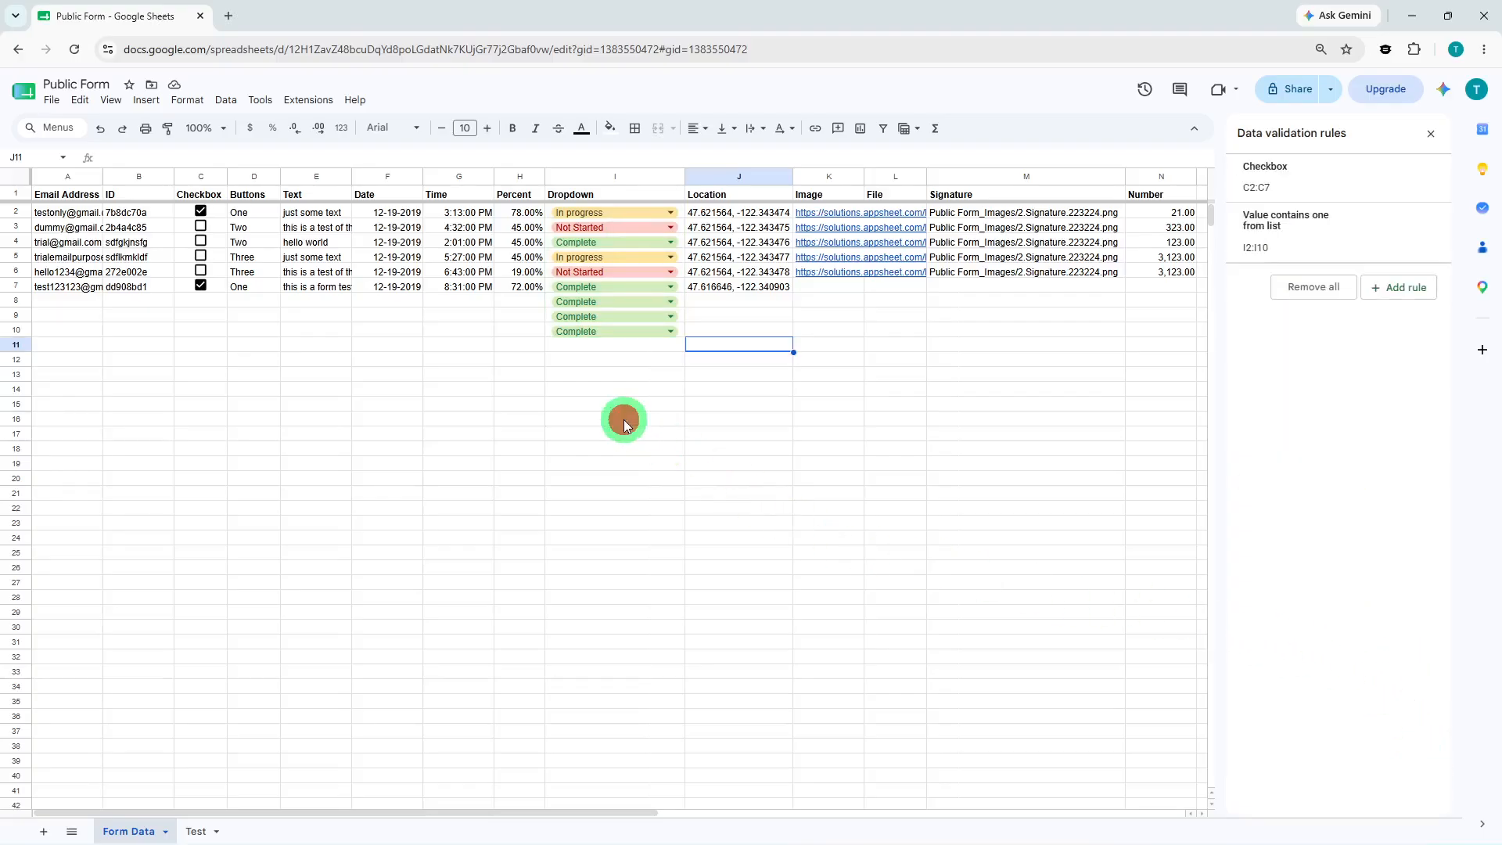
Change the dropdown value in cell I10 to In progress.
left_click(604, 333)
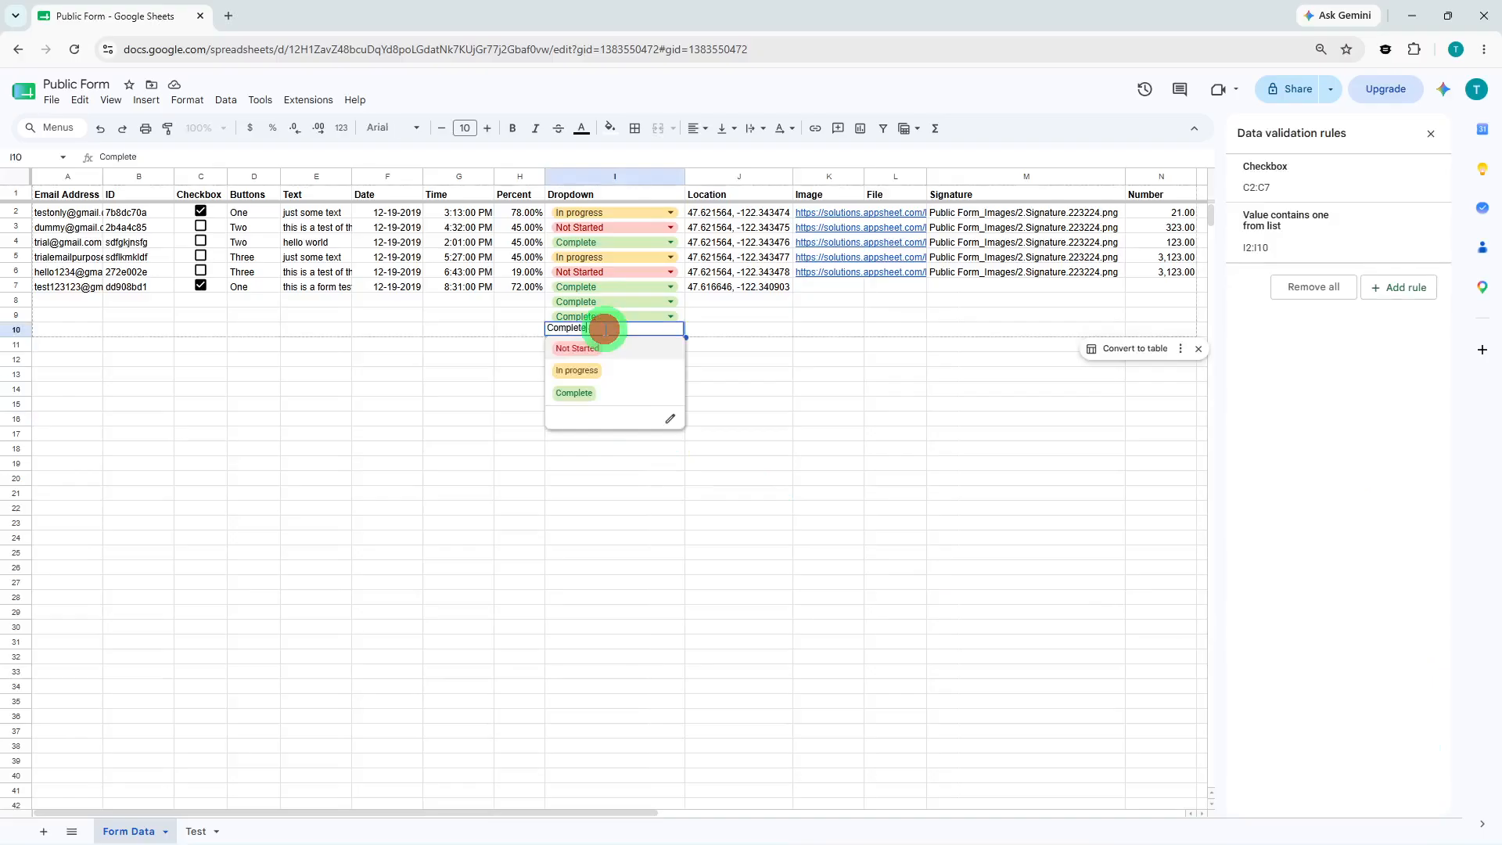
left_click(597, 381)
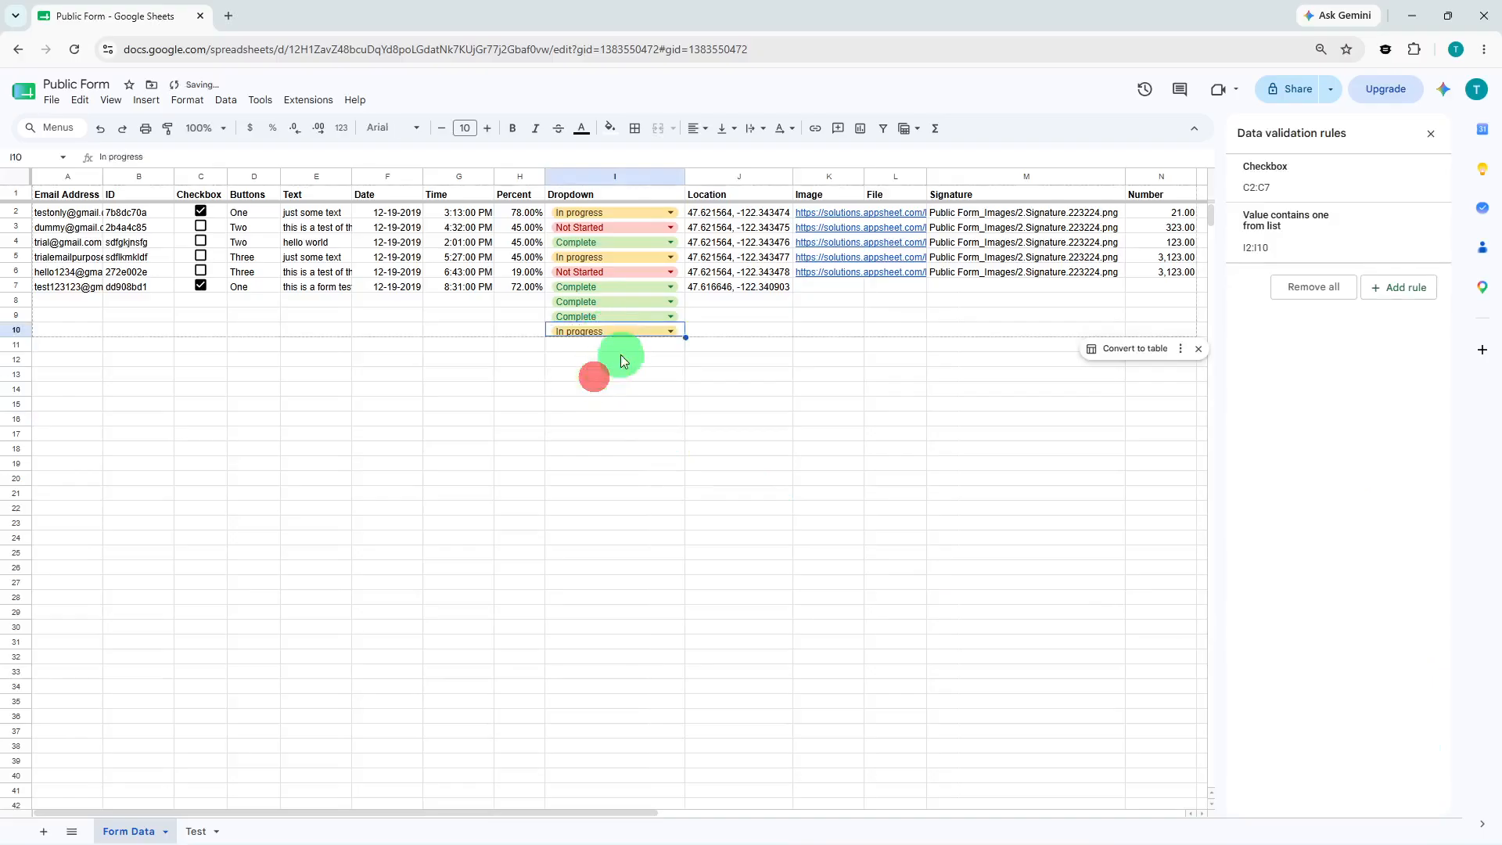
left_click(695, 316)
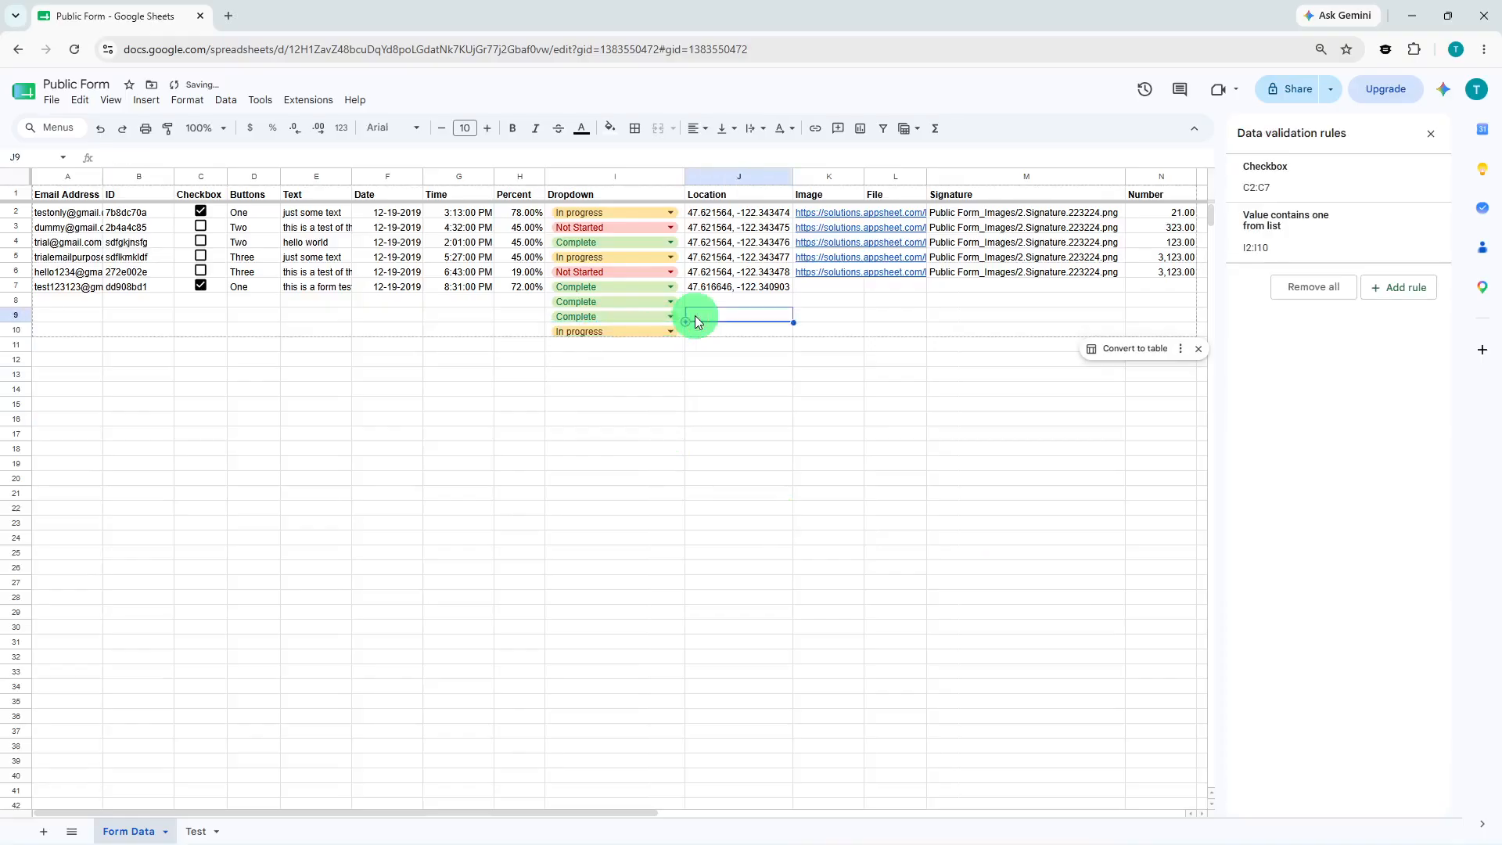